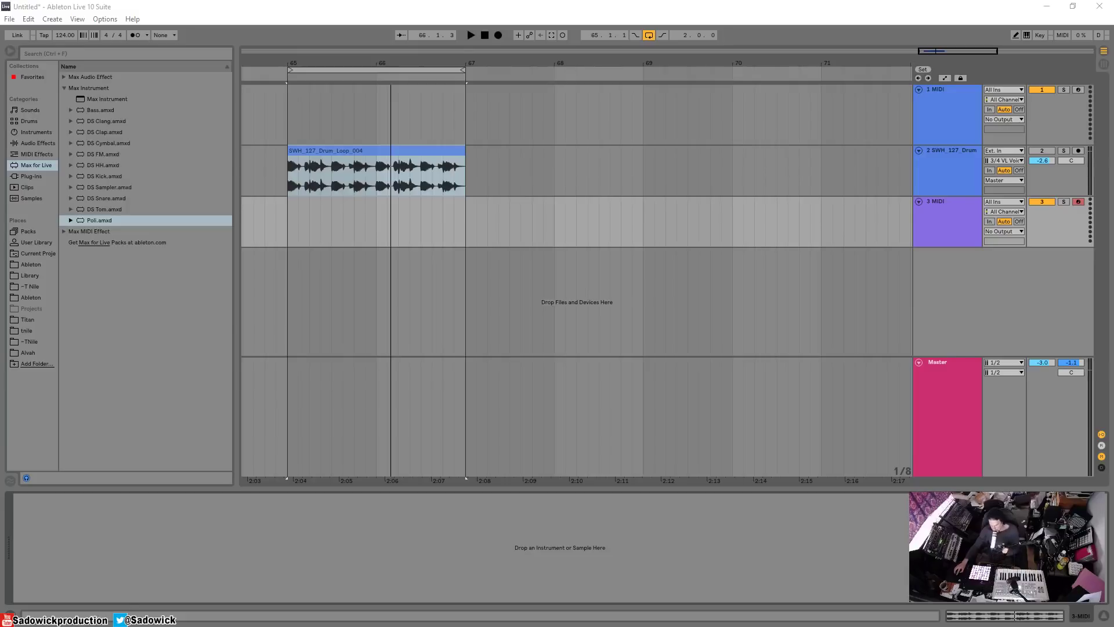
# Add the Melodic Steps Max MIDI effect to the empty third MIDI track.
pyautogui.click(64, 231)
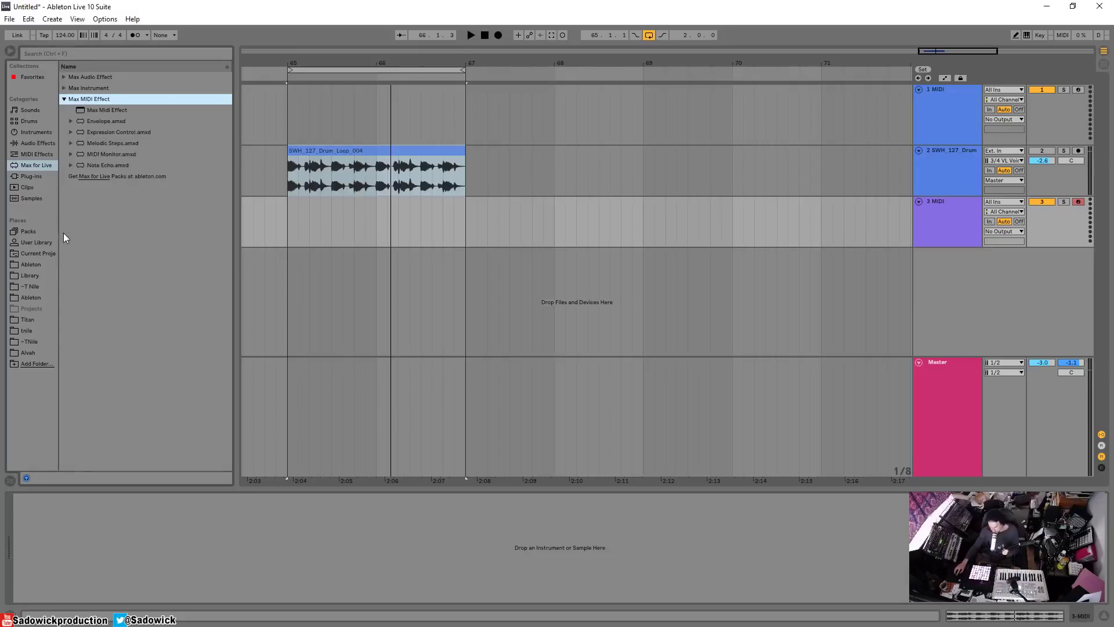
pyautogui.click(116, 144)
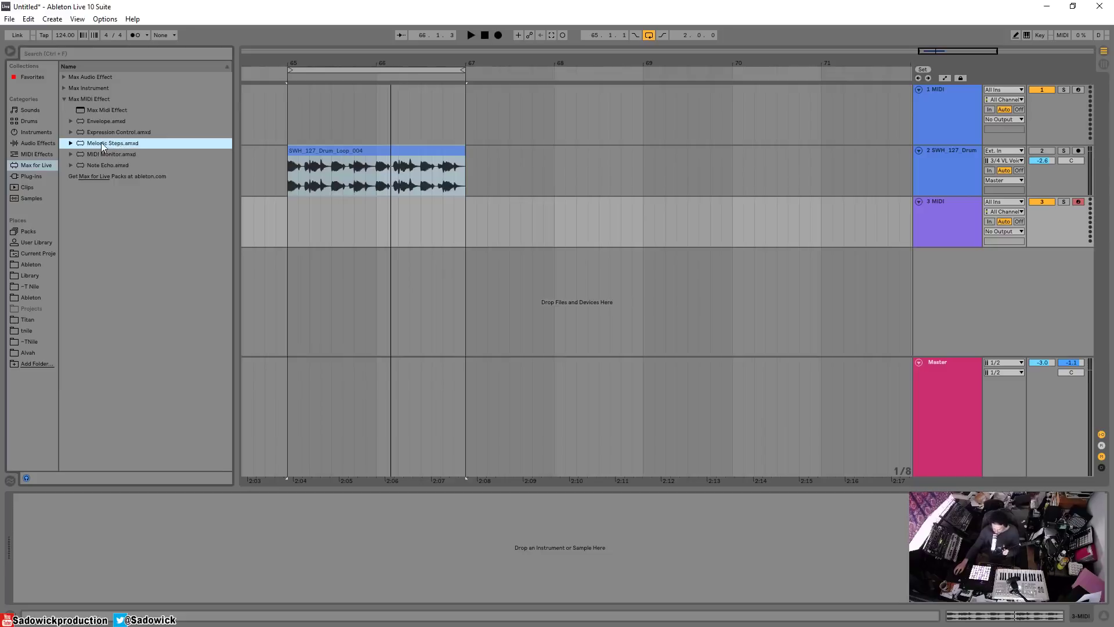
pyautogui.moveTo(108, 143); pyautogui.dragTo(127, 532)
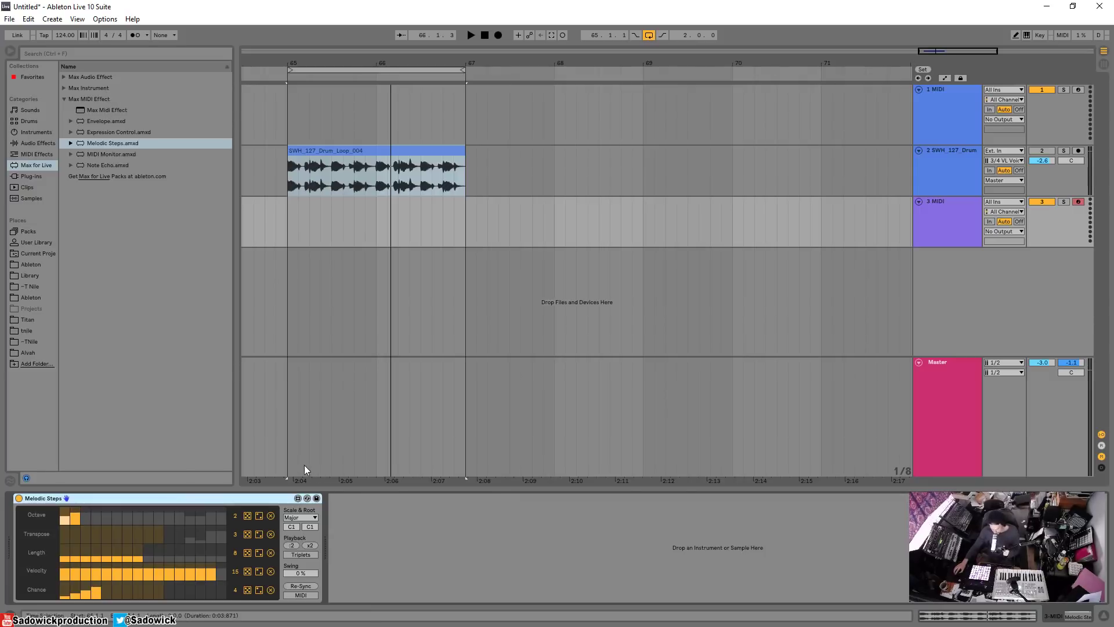
# Add the Poli Max instrument to the same track, after Melodic Steps.
pyautogui.click(64, 100)
pyautogui.click(65, 88)
pyautogui.moveTo(105, 224); pyautogui.dragTo(417, 518)
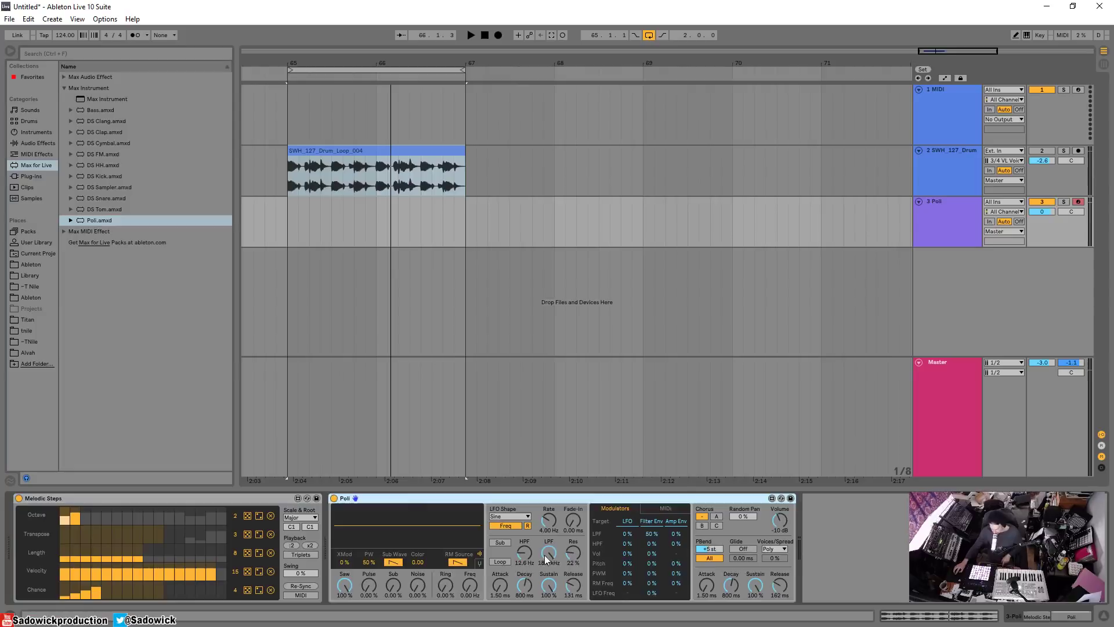
# Set Poli's filter envelope sustain to 0% and decay to 208 ms, and the low-pass filter to 374 Hz, while auditioning the sequence.
pyautogui.moveTo(546, 558); pyautogui.dragTo(549, 607)
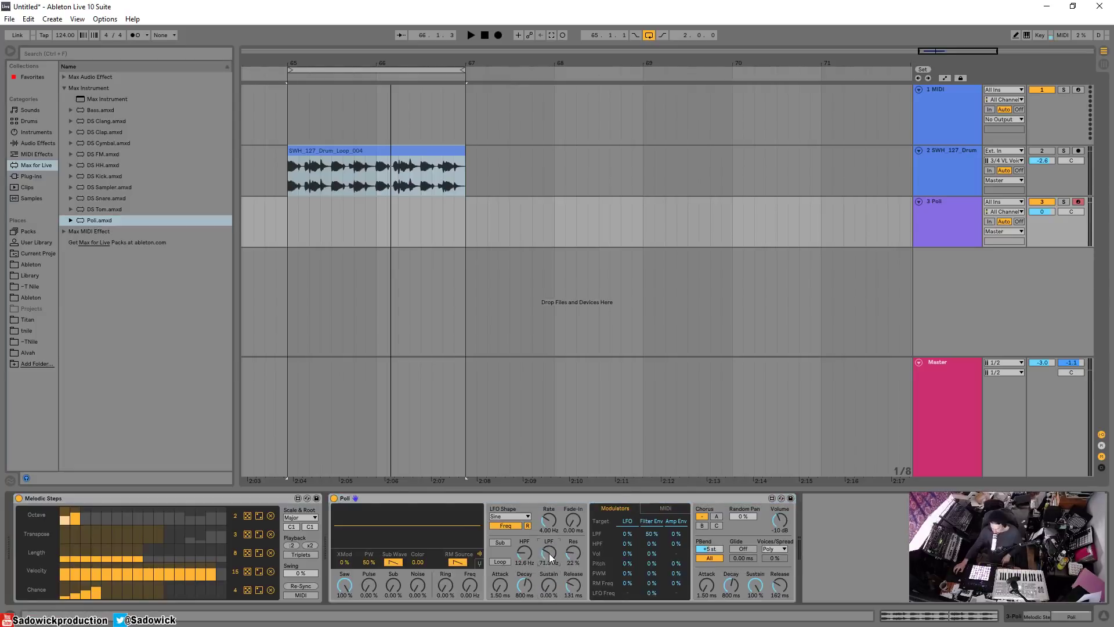
pyautogui.press('space')
pyautogui.moveTo(550, 559); pyautogui.dragTo(527, 599)
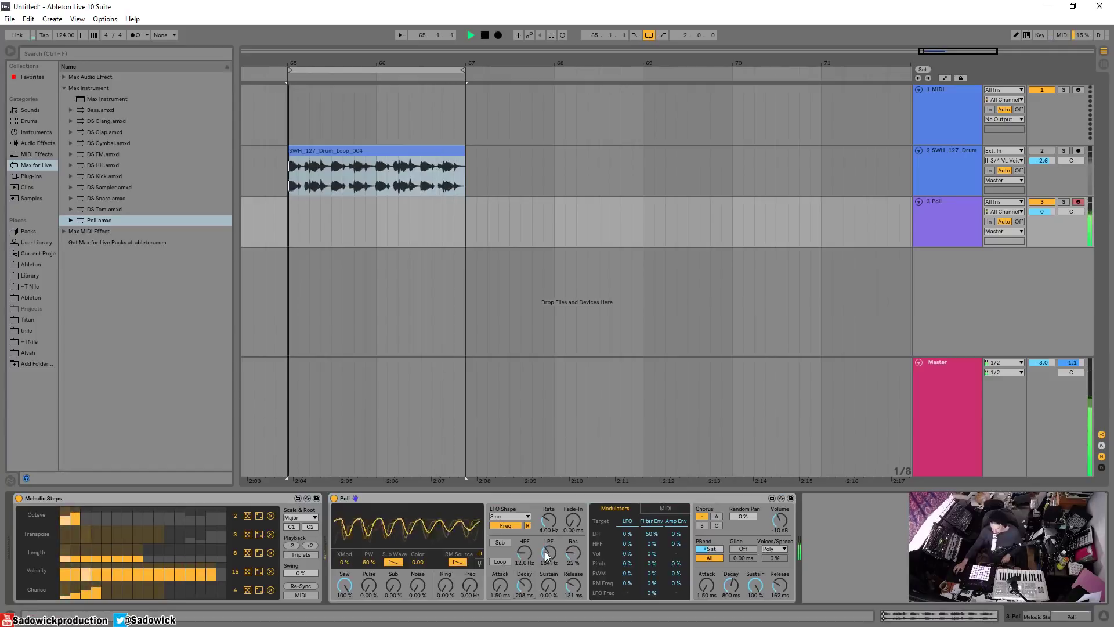
pyautogui.moveTo(545, 556); pyautogui.dragTo(550, 541)
pyautogui.press('space')
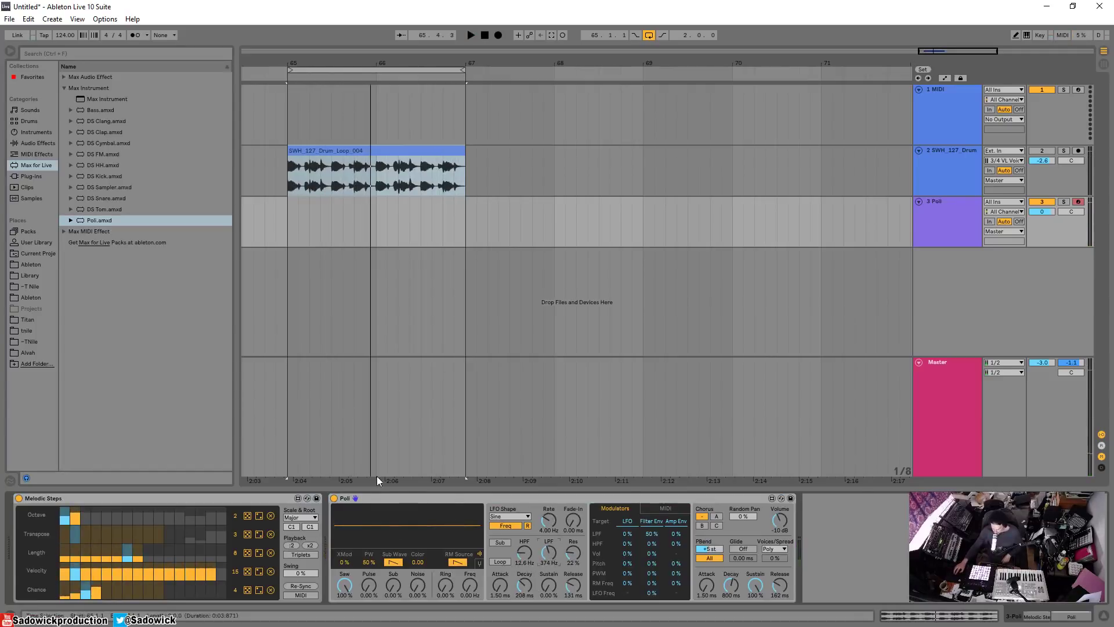
# Reset the Octave and Chance lanes of Melodic Steps and audition the sequence.
pyautogui.click(104, 498)
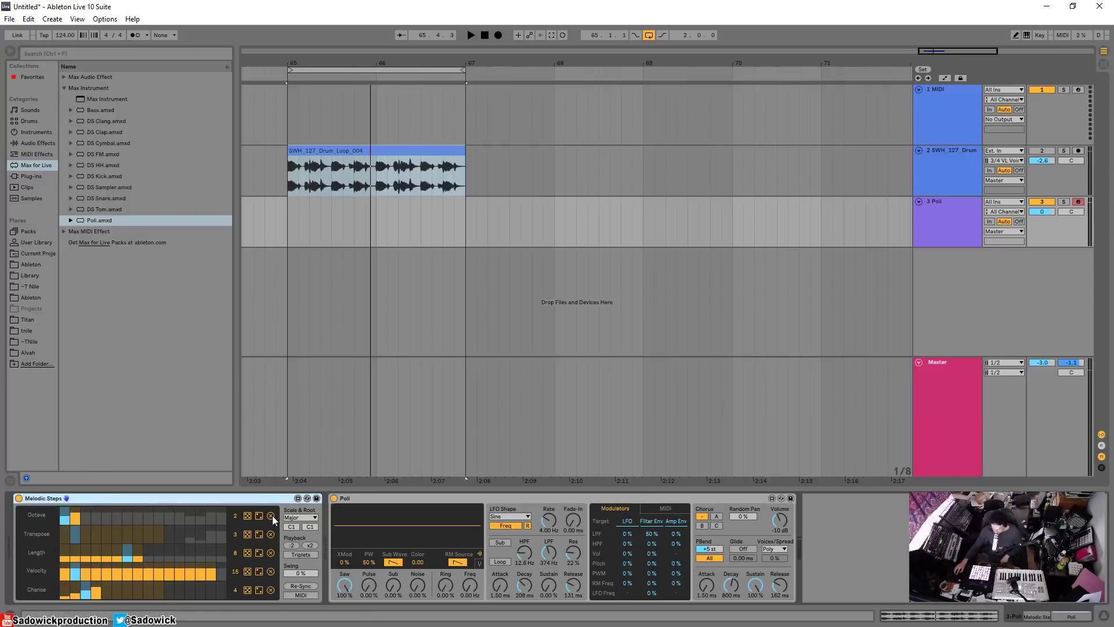
pyautogui.click(270, 590)
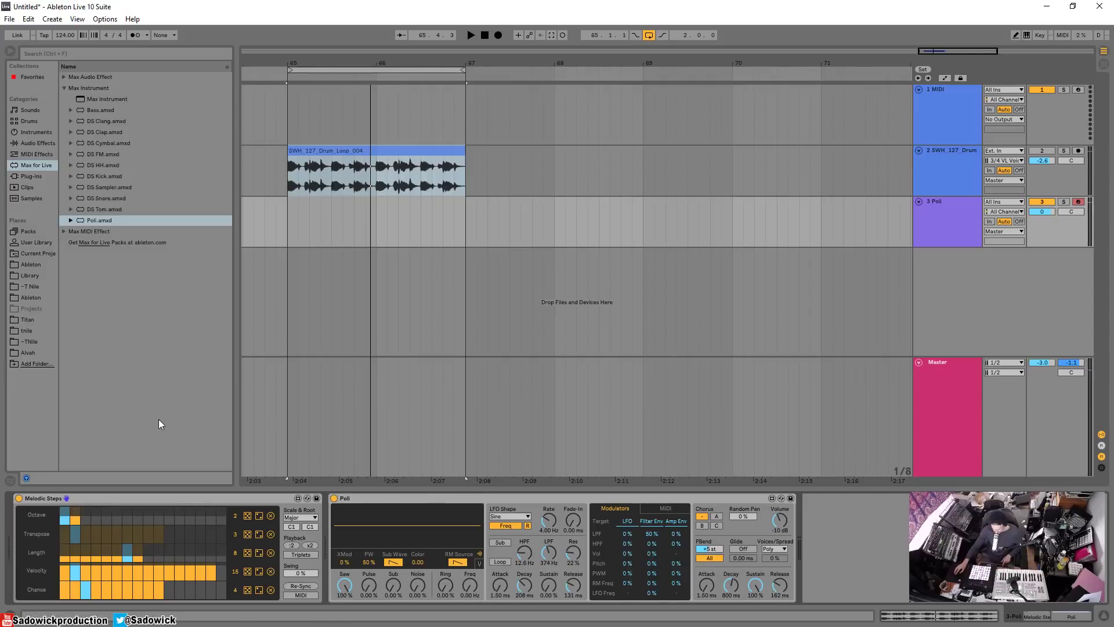
pyautogui.press('space')
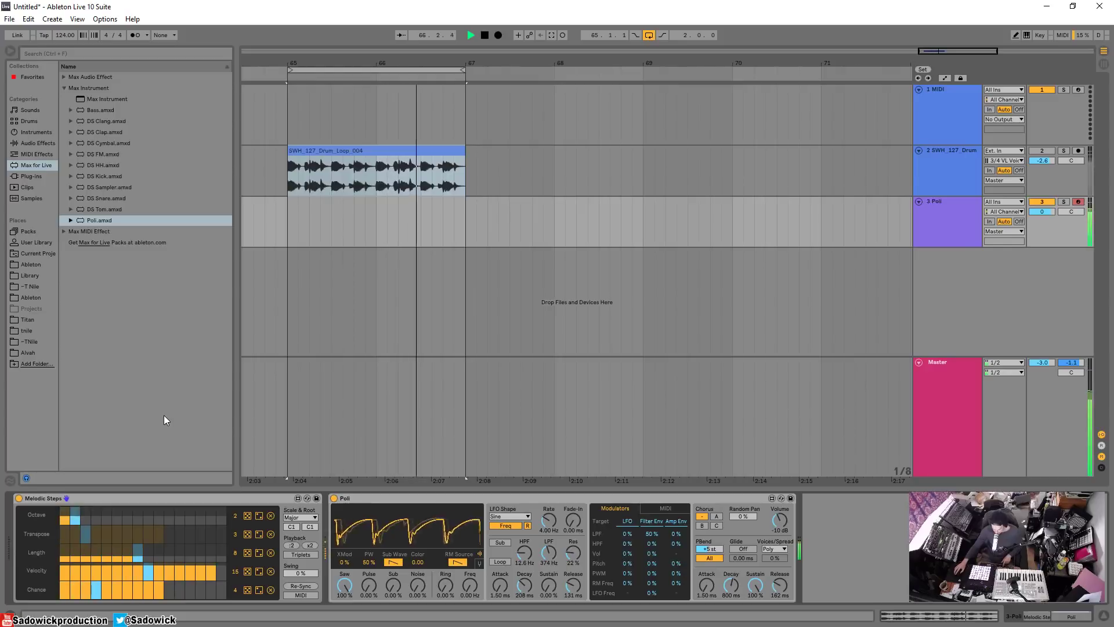
pyautogui.press('space')
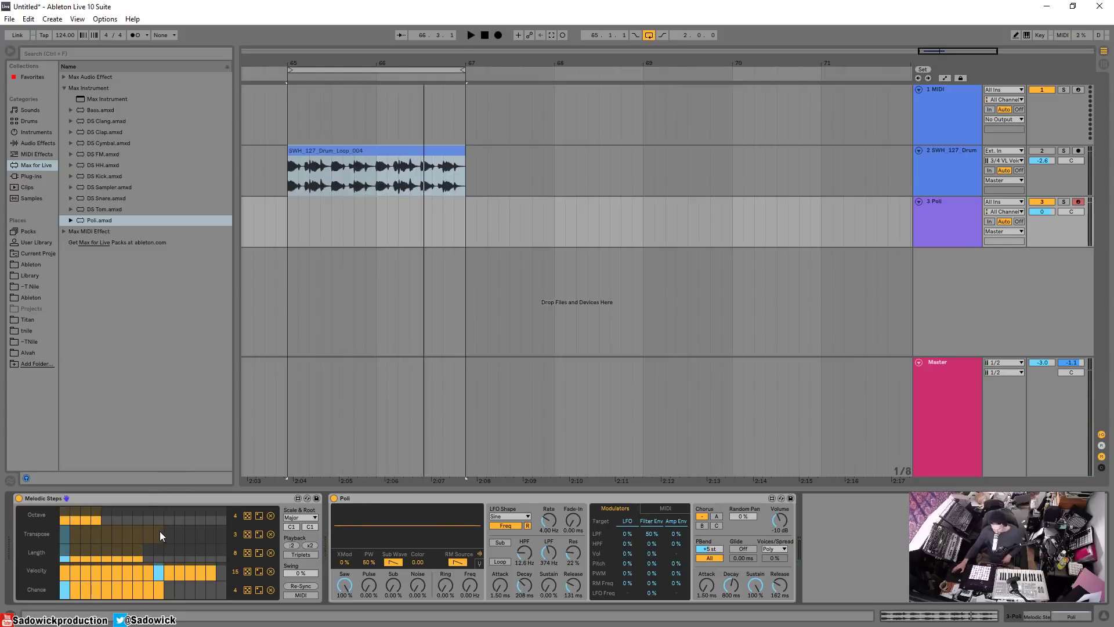
# Shorten all Melodic Steps lanes to four steps and play the loop.
pyautogui.moveTo(159, 532)
pyautogui.mouseDown()
pyautogui.moveTo(104, 537)
pyautogui.moveTo(96, 552)
pyautogui.mouseUp()
pyautogui.moveTo(211, 574)
pyautogui.mouseDown()
pyautogui.moveTo(114, 575)
pyautogui.moveTo(92, 589)
pyautogui.mouseUp()
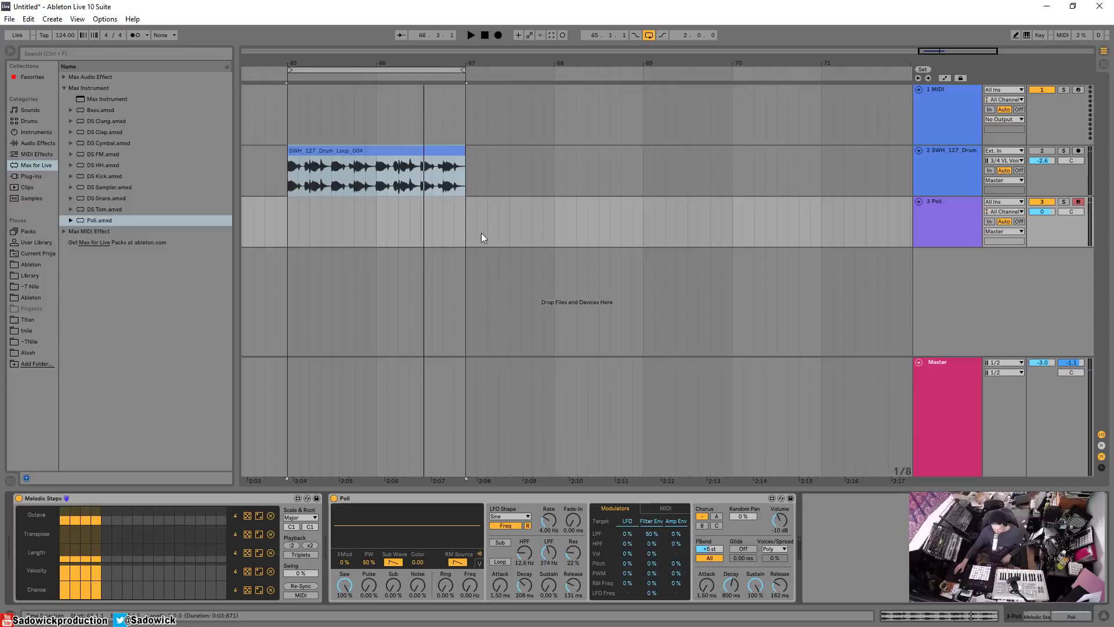
pyautogui.click(293, 170)
pyautogui.press('space')
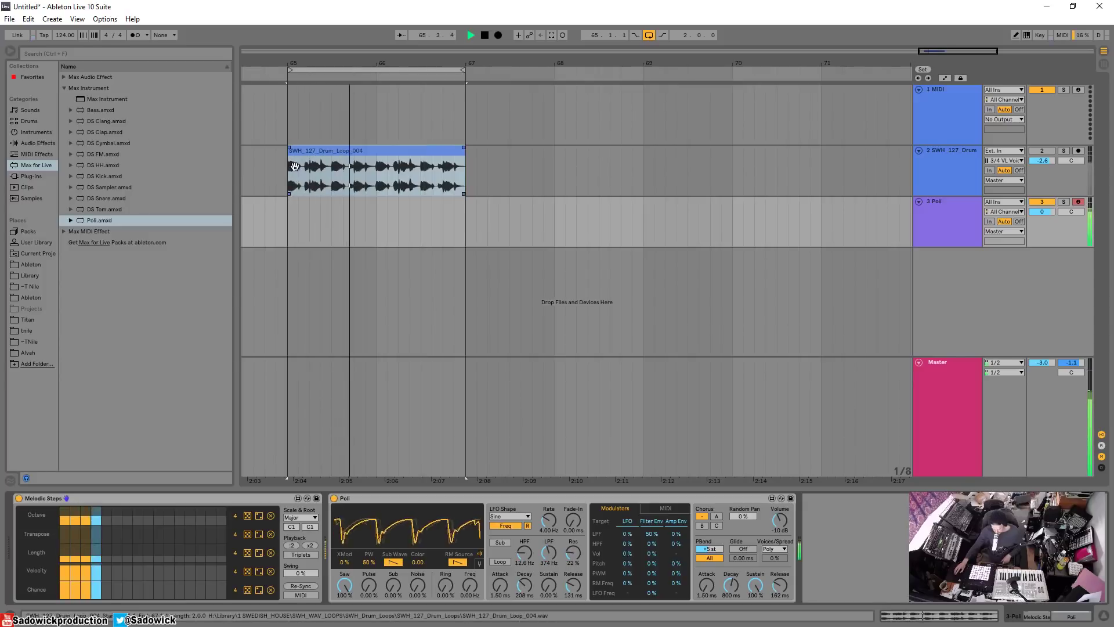
pyautogui.press('space')
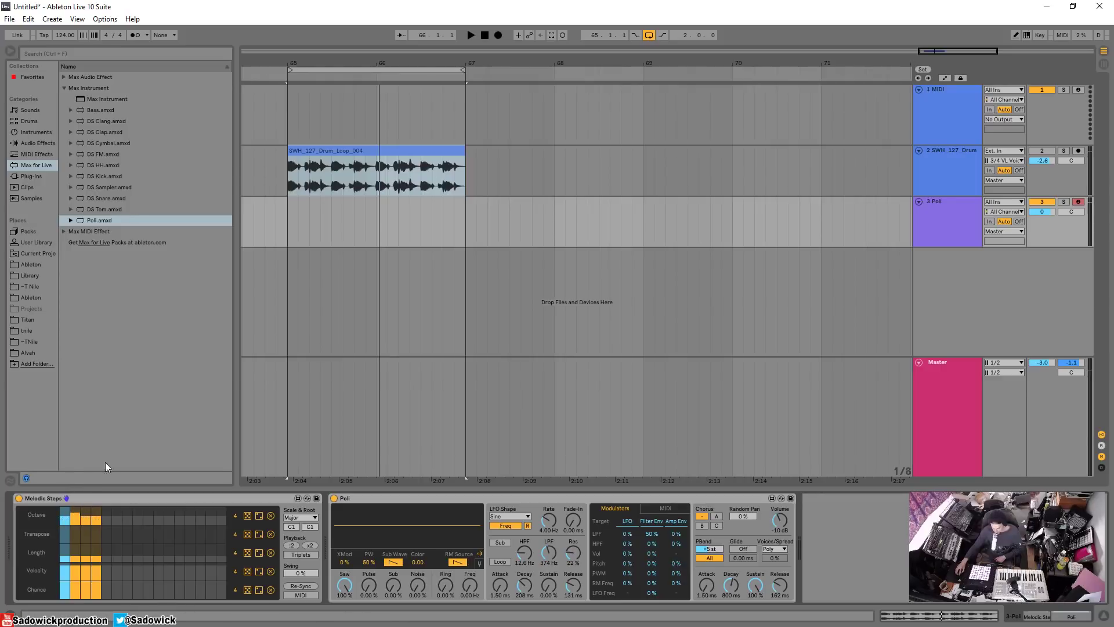
# Raise the second Octave step and lower the third during playback, and set Poli's low-pass filter to 153 Hz with 44% resonance.
pyautogui.press('space')
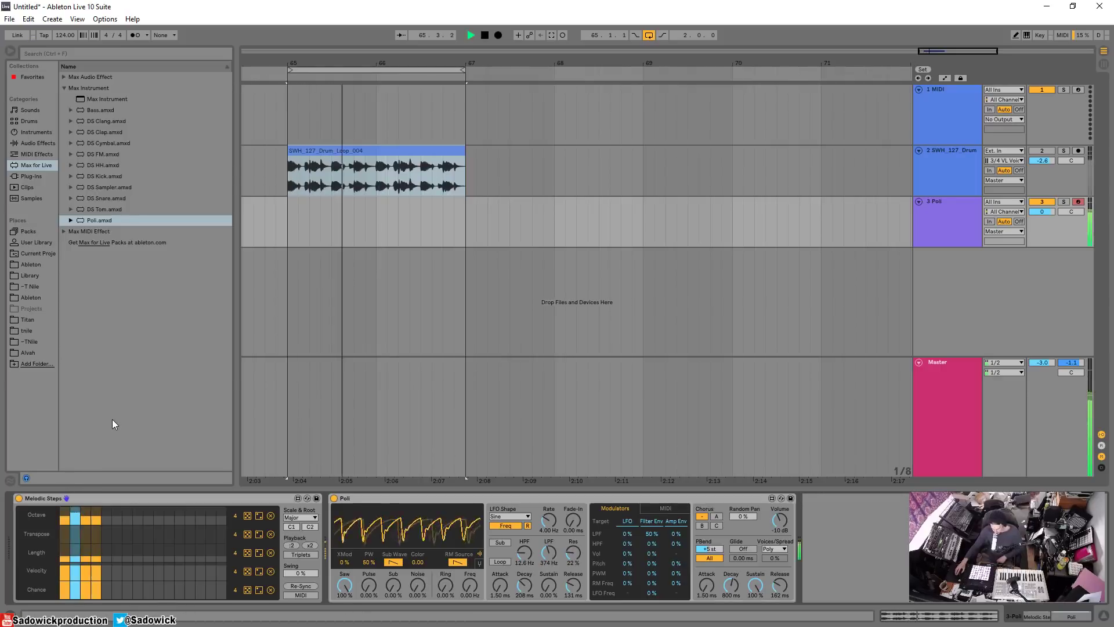
pyautogui.click(88, 520)
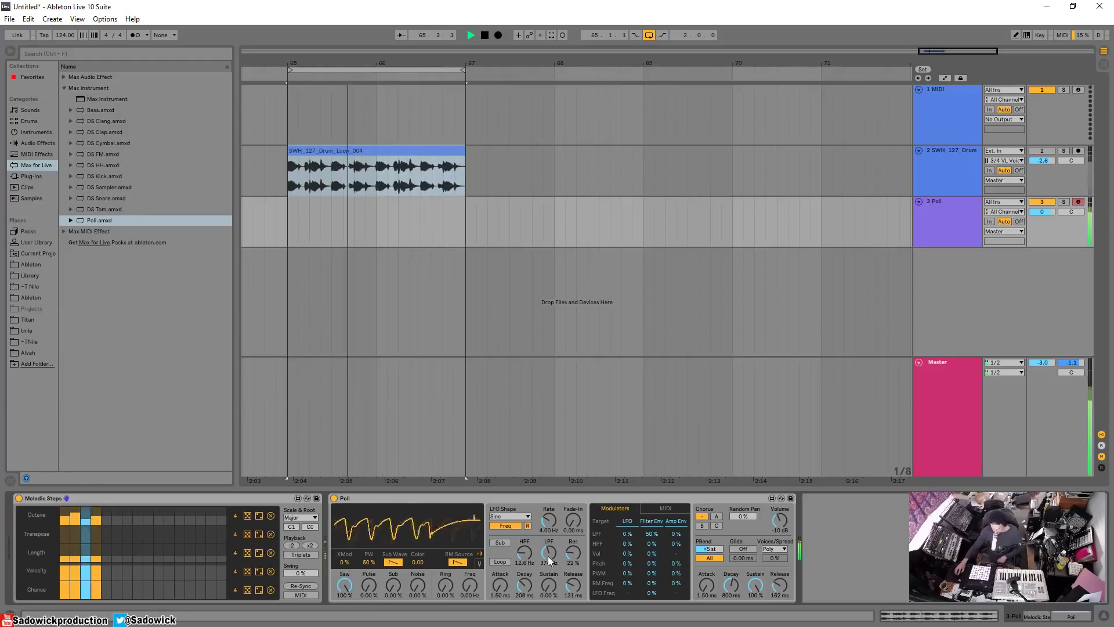
pyautogui.moveTo(548, 556); pyautogui.dragTo(573, 528)
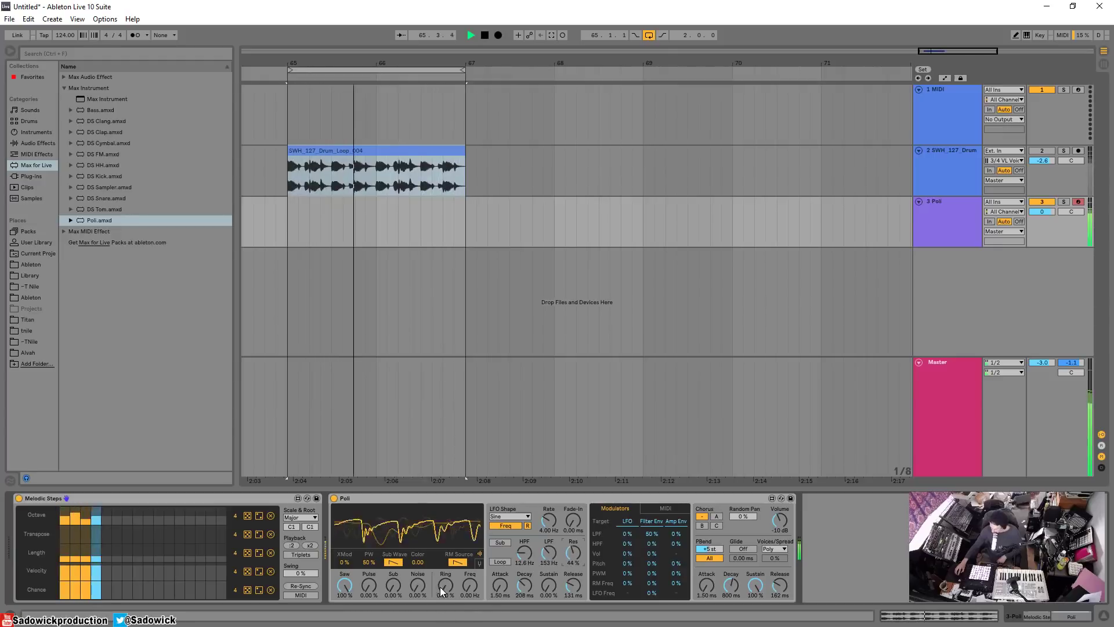
pyautogui.press('space')
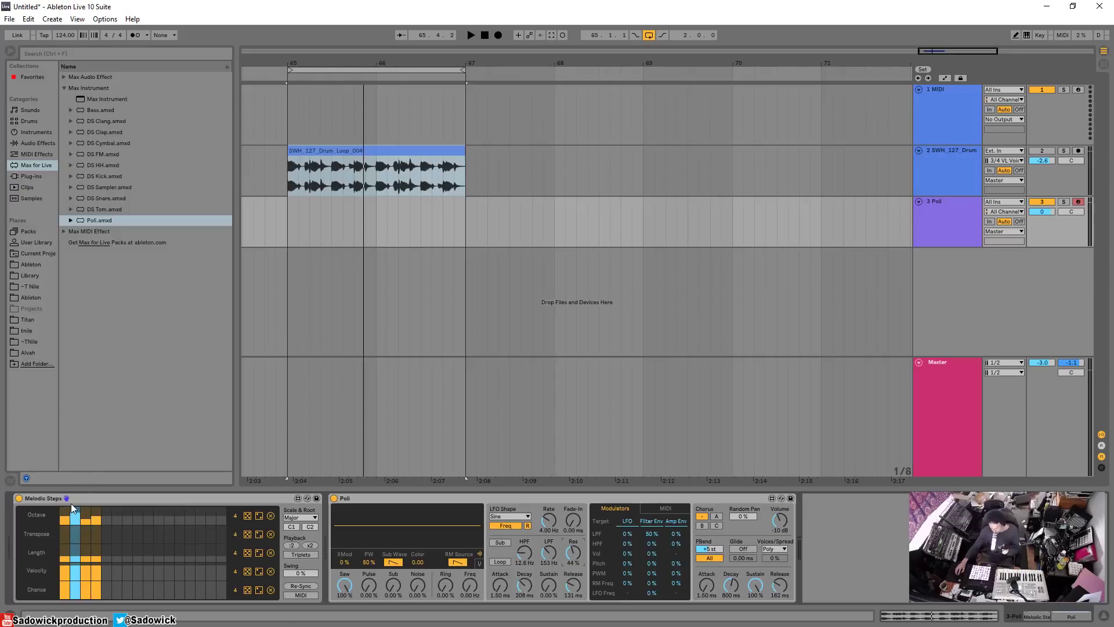
pyautogui.click(65, 517)
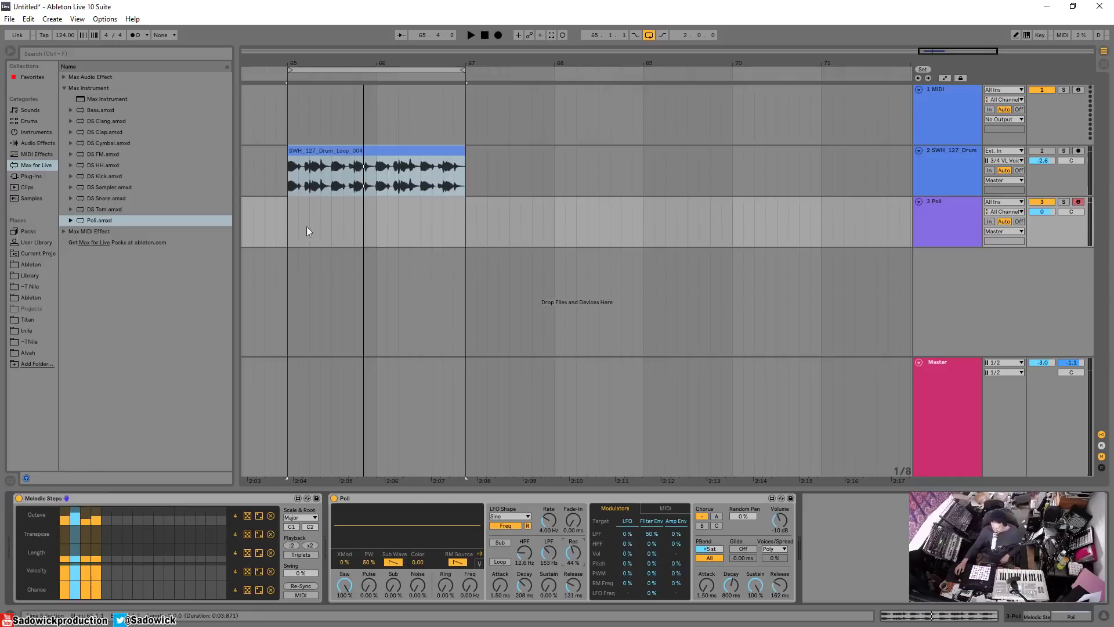
# Unmute the drum loop track, reselect the Poli track and play both together.
pyautogui.click(319, 175)
pyautogui.click(1044, 151)
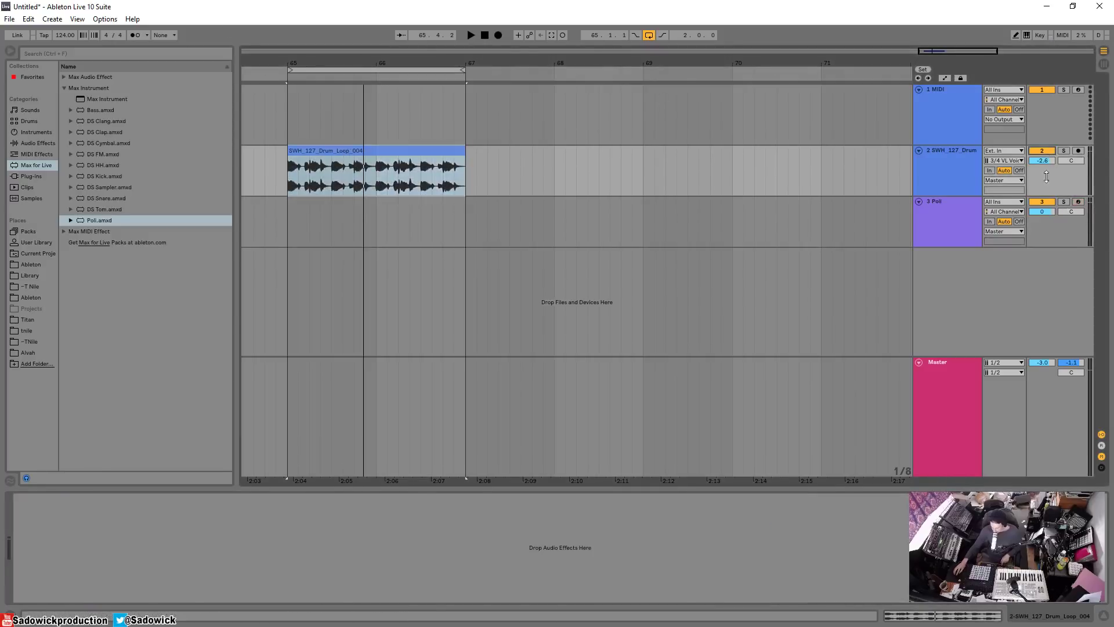
pyautogui.click(1046, 234)
pyautogui.press('space')
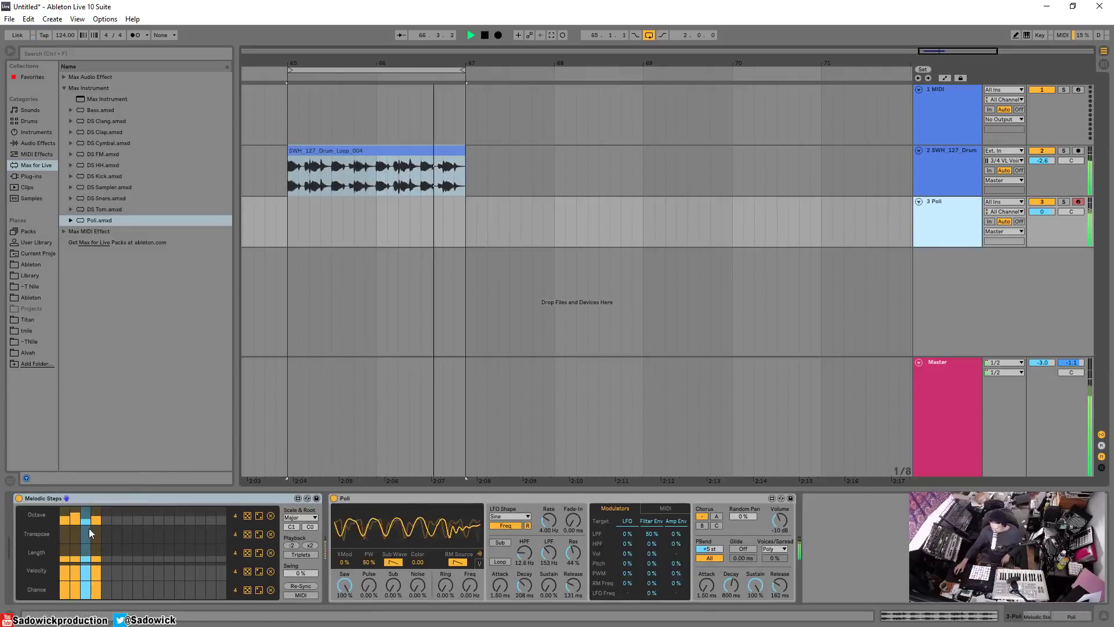
pyautogui.press('space')
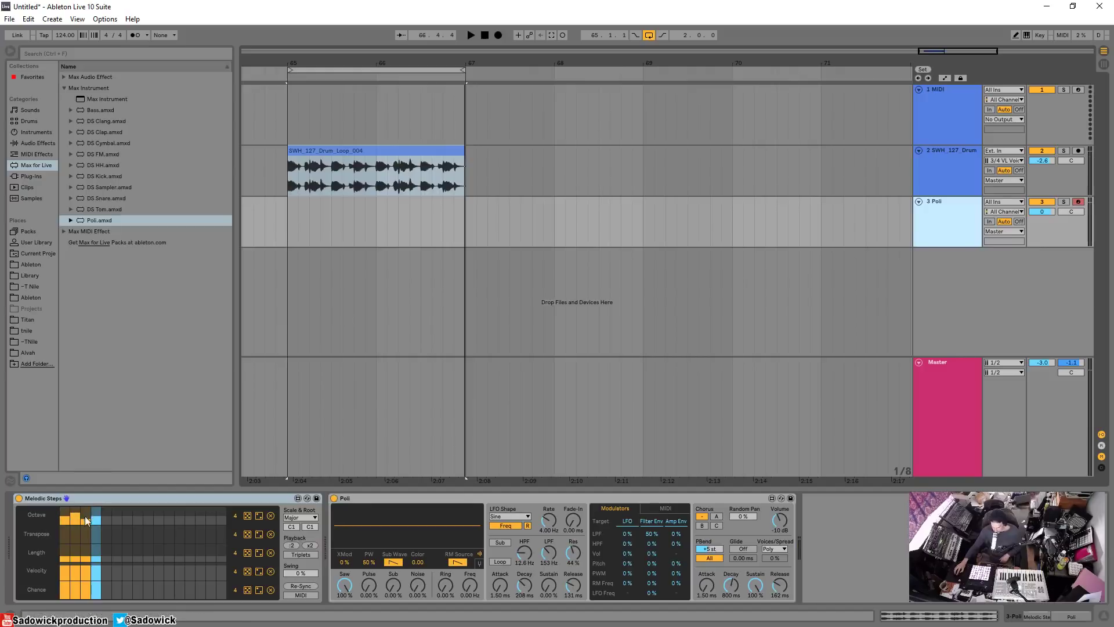
# Randomize the Octave lane of Melodic Steps several times and audition the result.
pyautogui.click(246, 515)
pyautogui.click(246, 514)
pyautogui.click(246, 514)
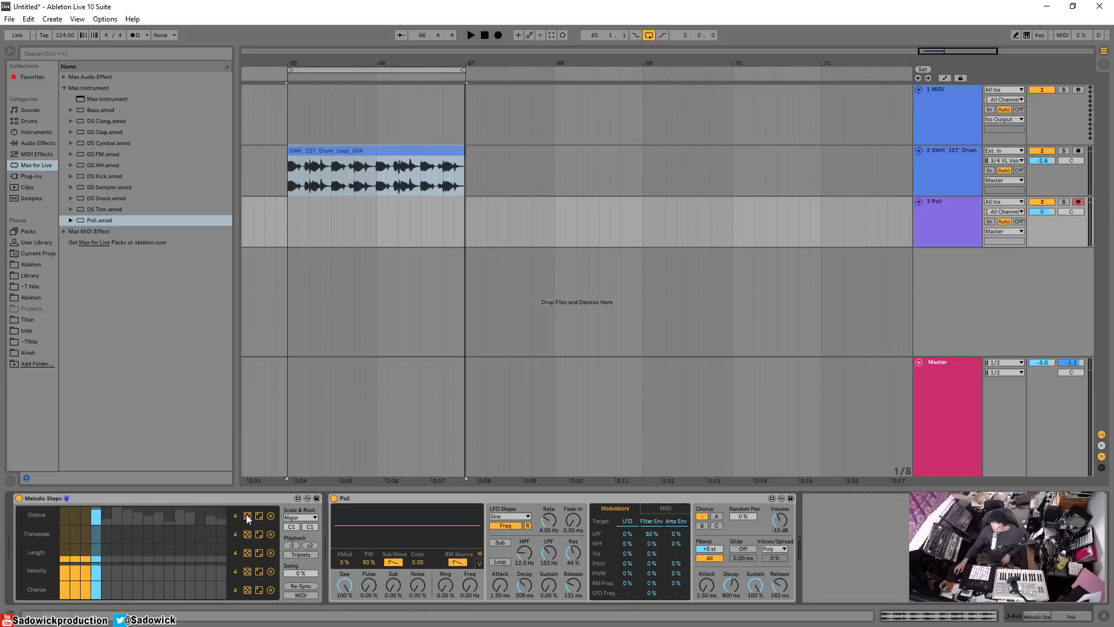
pyautogui.click(246, 514)
pyautogui.click(246, 515)
pyautogui.press('space')
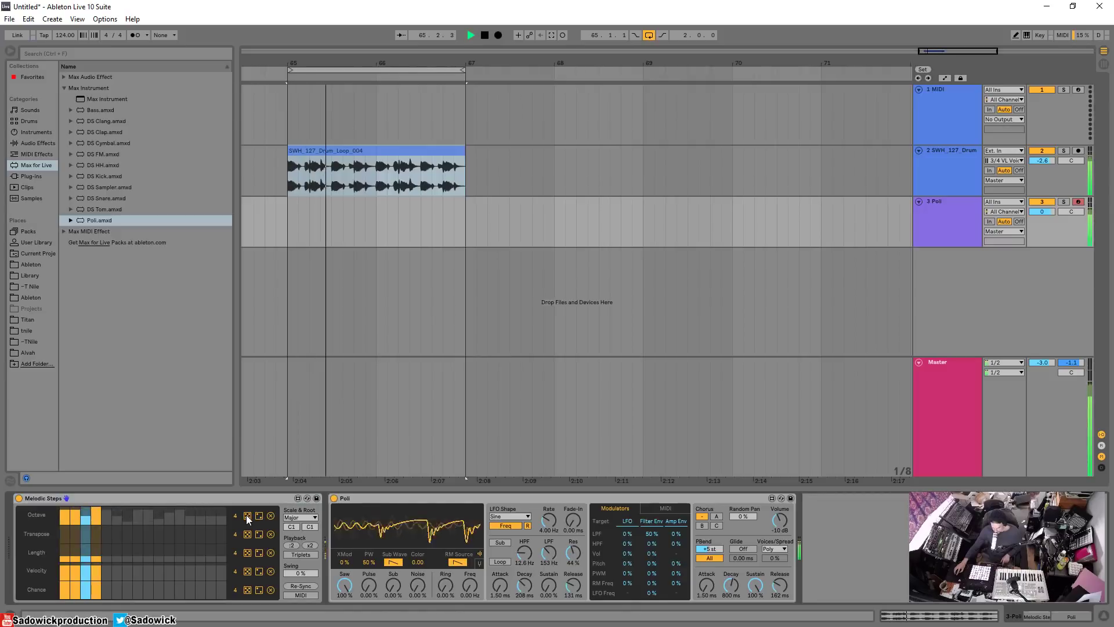
pyautogui.click(246, 514)
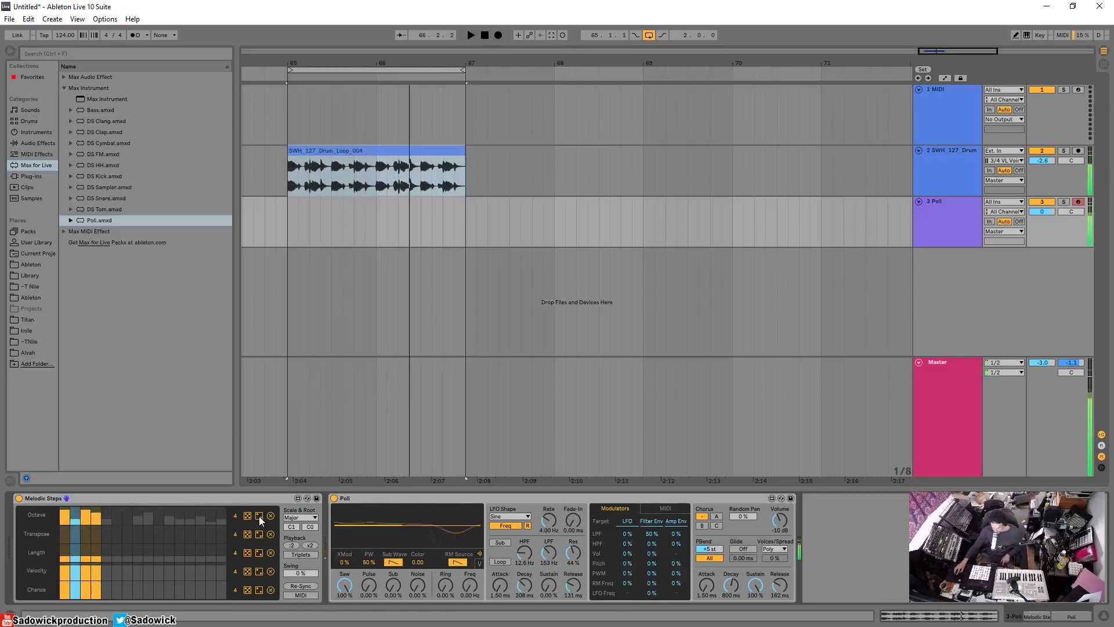
# Vary the Octave lane three times with its second randomize option, audition it and mute the drum loop track.
pyautogui.click(258, 516)
pyautogui.click(259, 517)
pyautogui.click(259, 516)
pyautogui.click(258, 516)
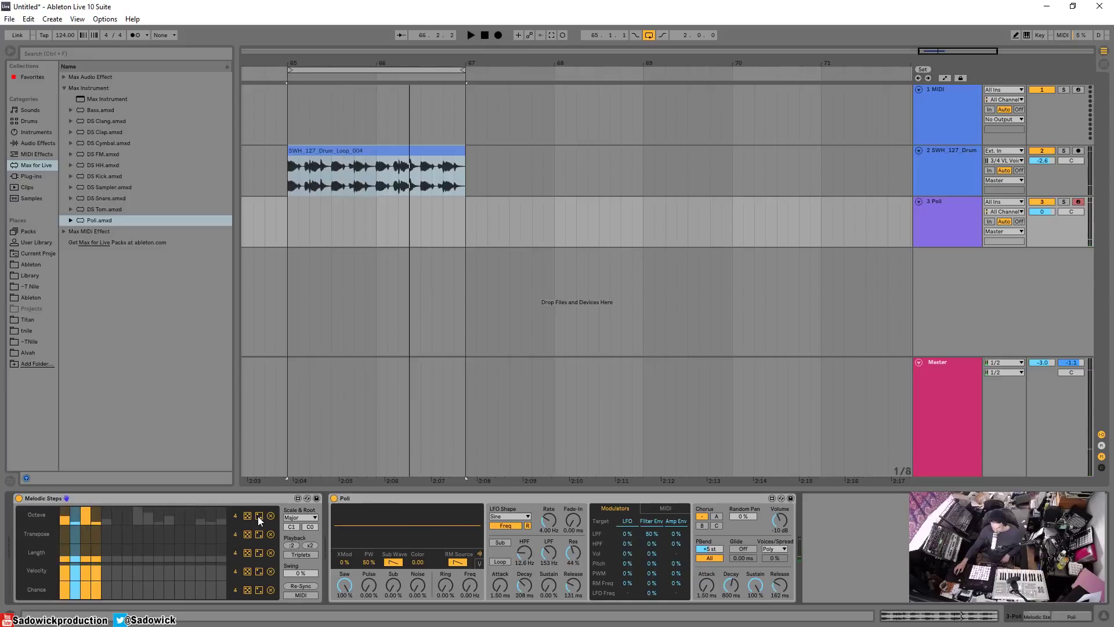
pyautogui.press('space')
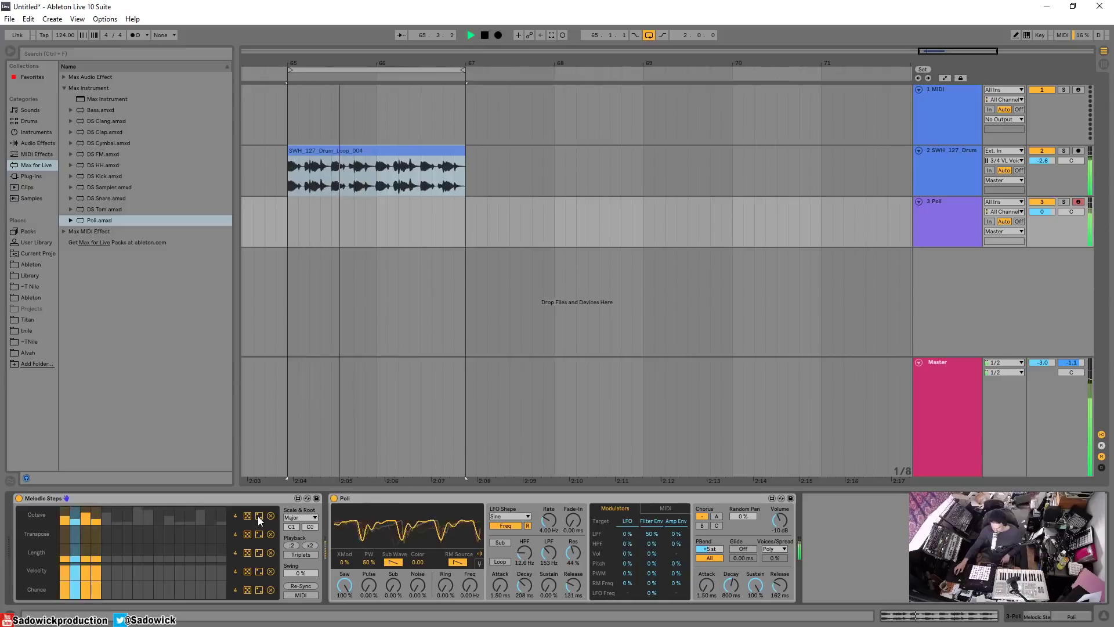
pyautogui.press('space')
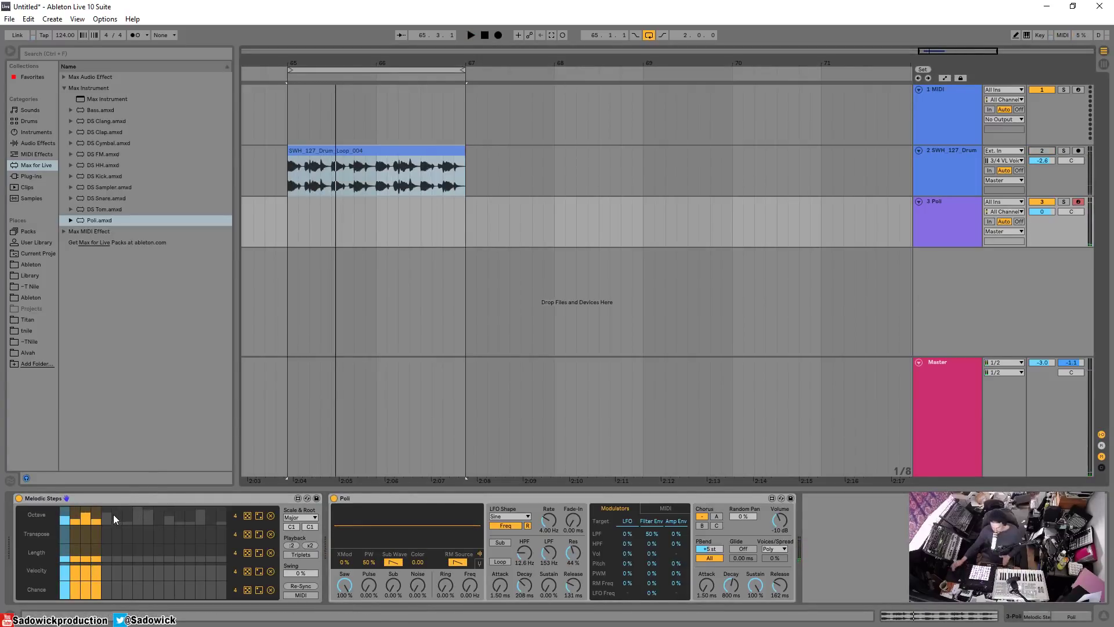
# Shape the four Octave steps by hand into a rising pattern, audition it and reset the Octave lane.
pyautogui.click(75, 514)
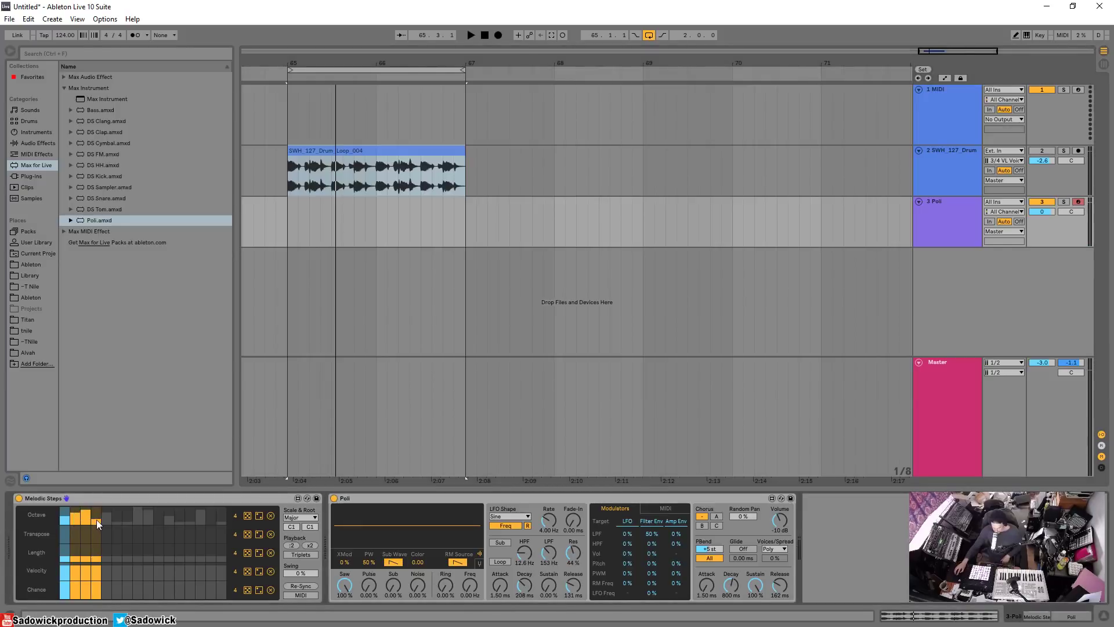
pyautogui.press('space')
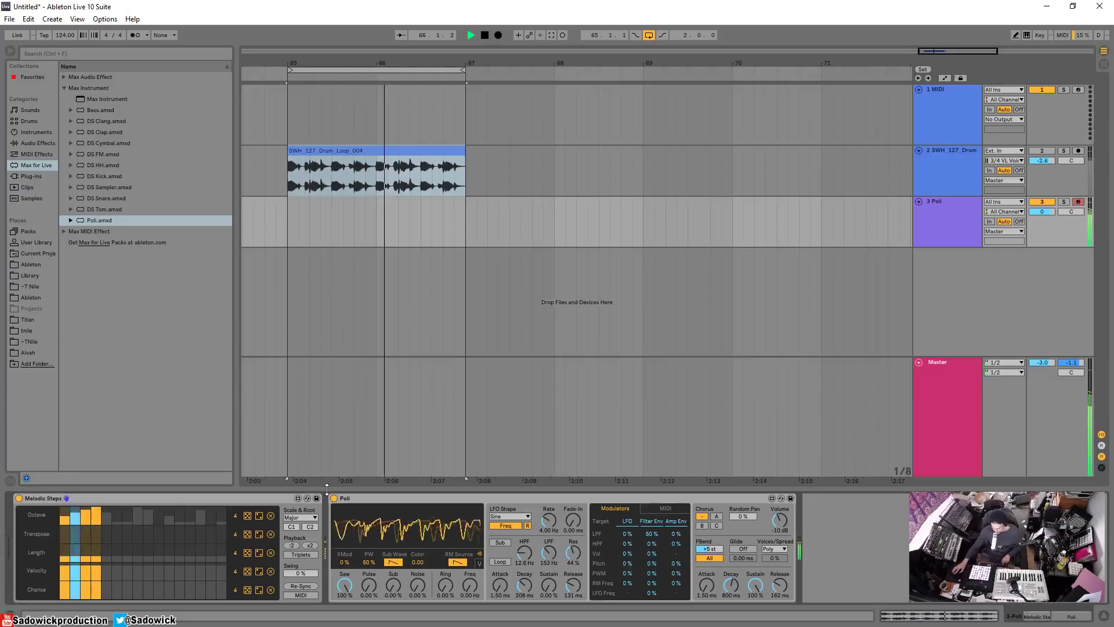
pyautogui.press('space')
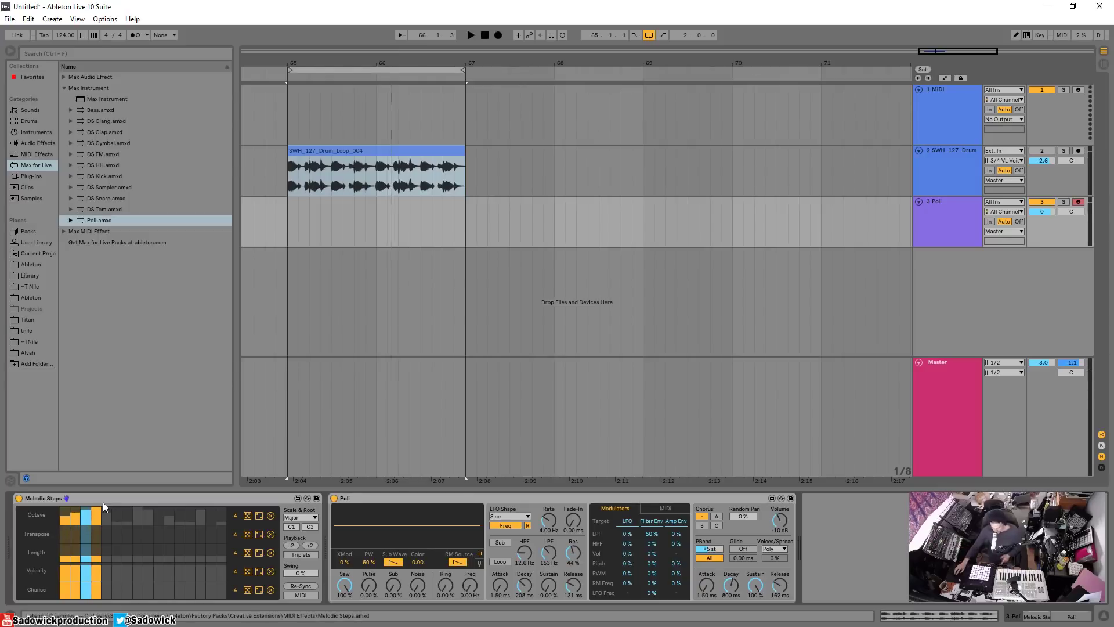
pyautogui.press('space')
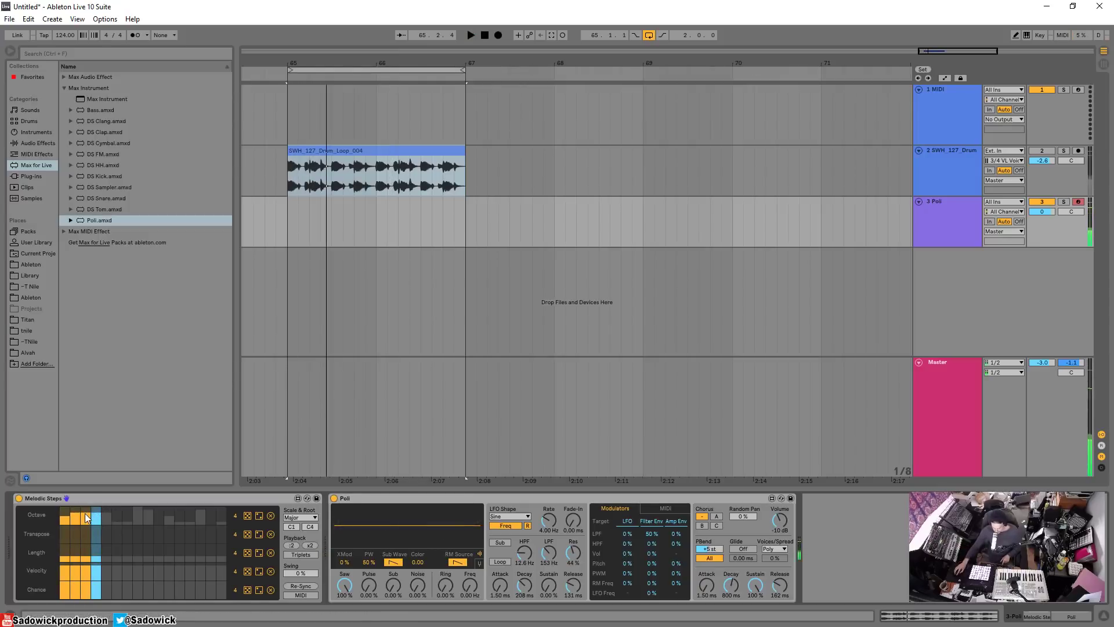
pyautogui.press('space')
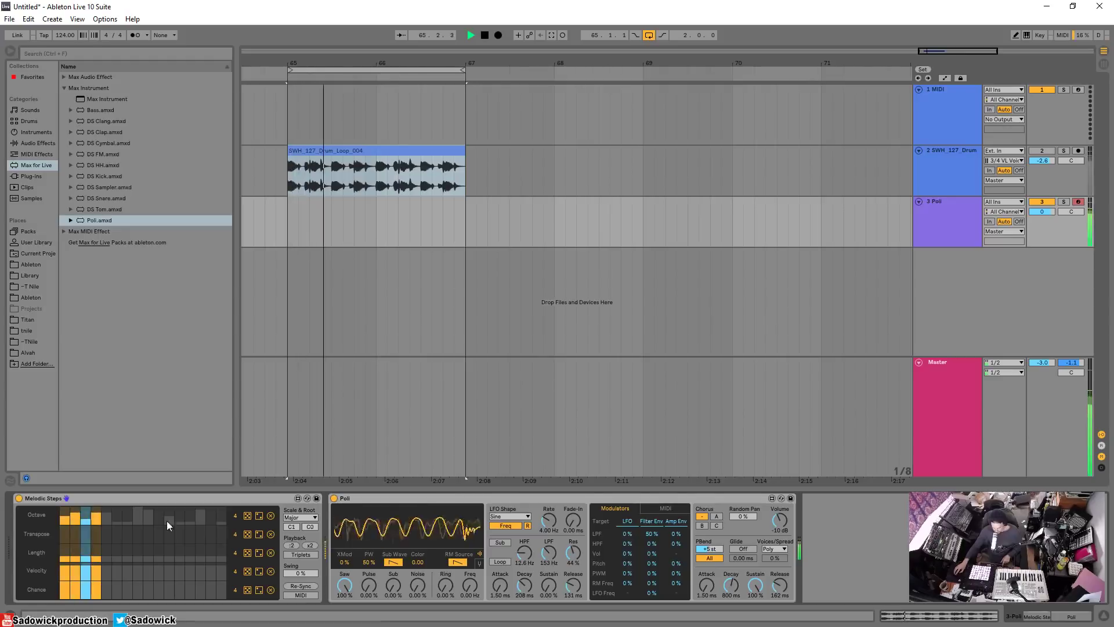
pyautogui.press('space')
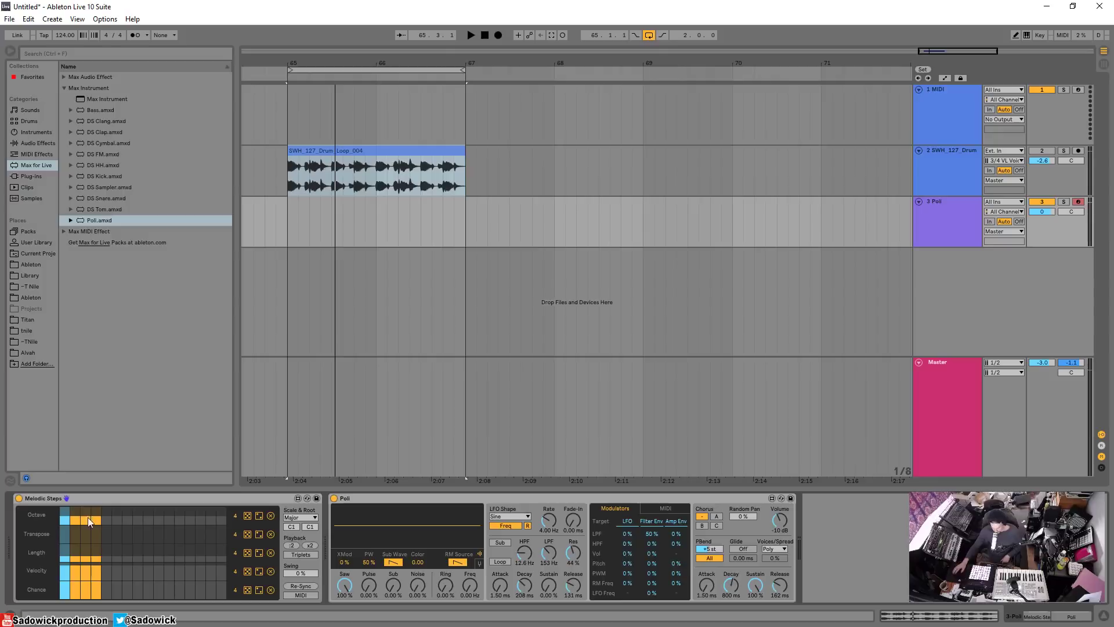
# Set the Melodic Steps scale to Minor, shape the first four Transpose steps by hand and audition the pattern.
pyautogui.click(299, 517)
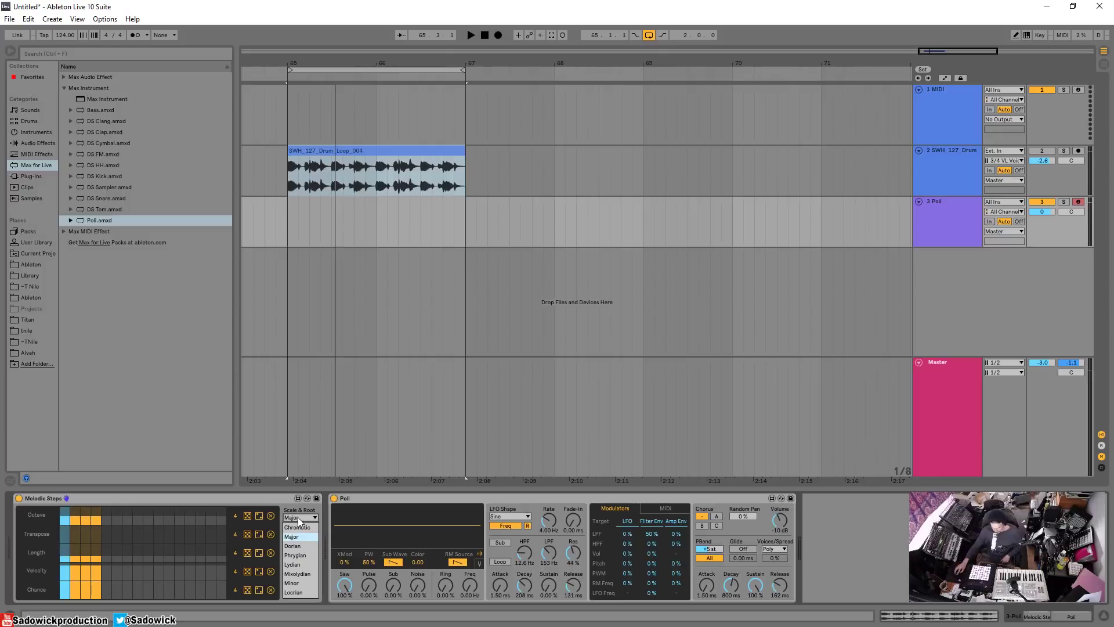
pyautogui.click(306, 583)
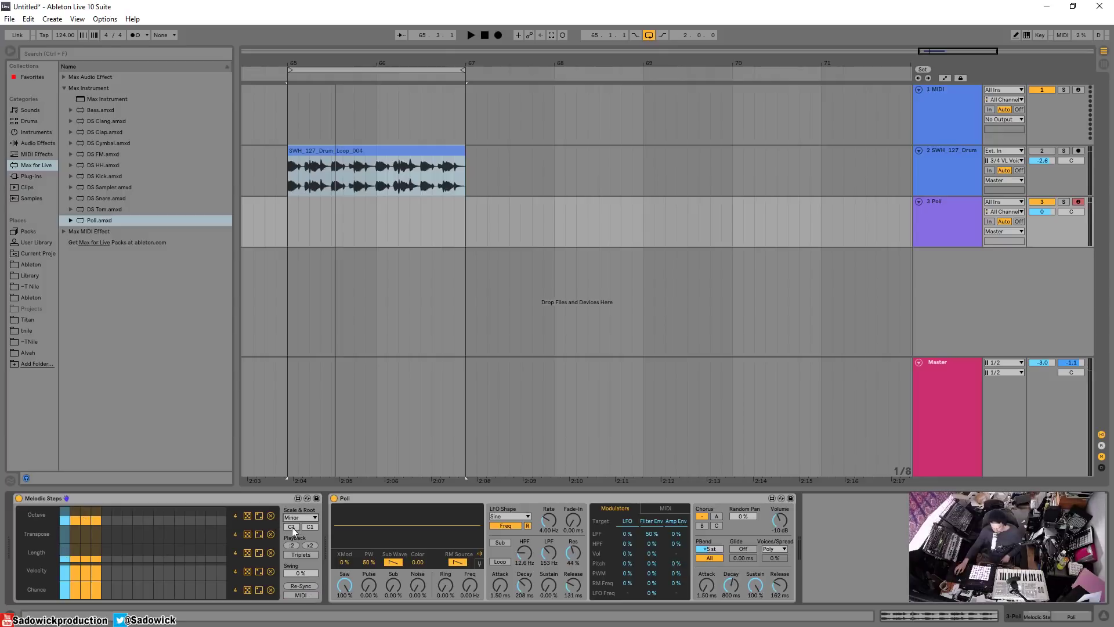
pyautogui.click(67, 538)
pyautogui.press('space')
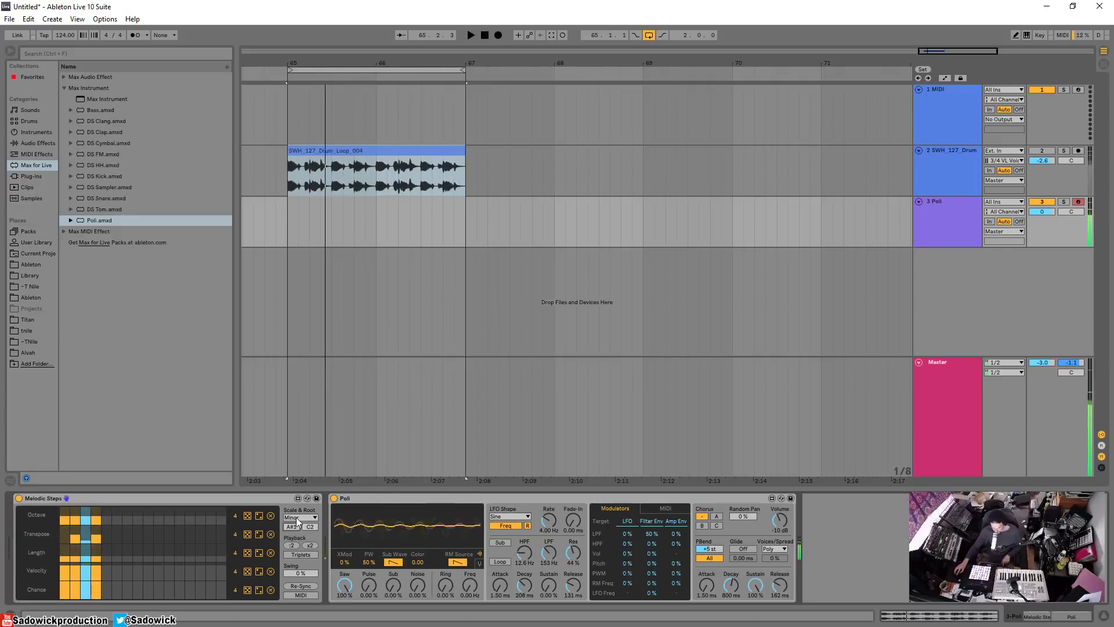
pyautogui.press('space')
pyautogui.press('space')
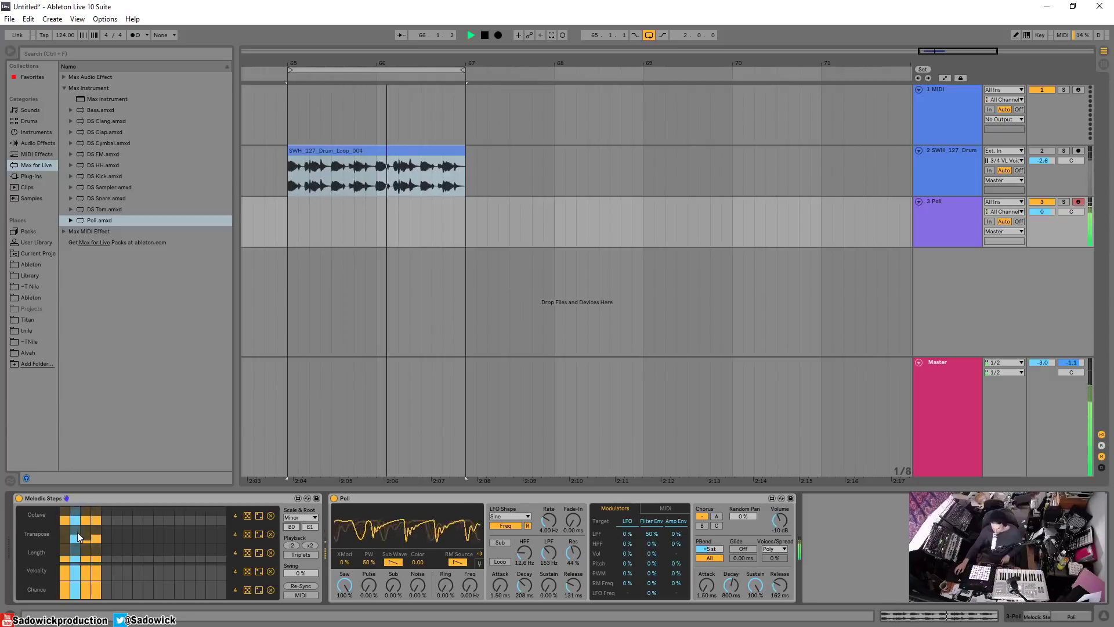
pyautogui.press('space')
# Extend the Transpose lane to eight steps and shape the fifth step low and the sixth high.
pyautogui.moveTo(102, 534); pyautogui.dragTo(139, 538)
pyautogui.click(116, 533)
pyautogui.click(107, 538)
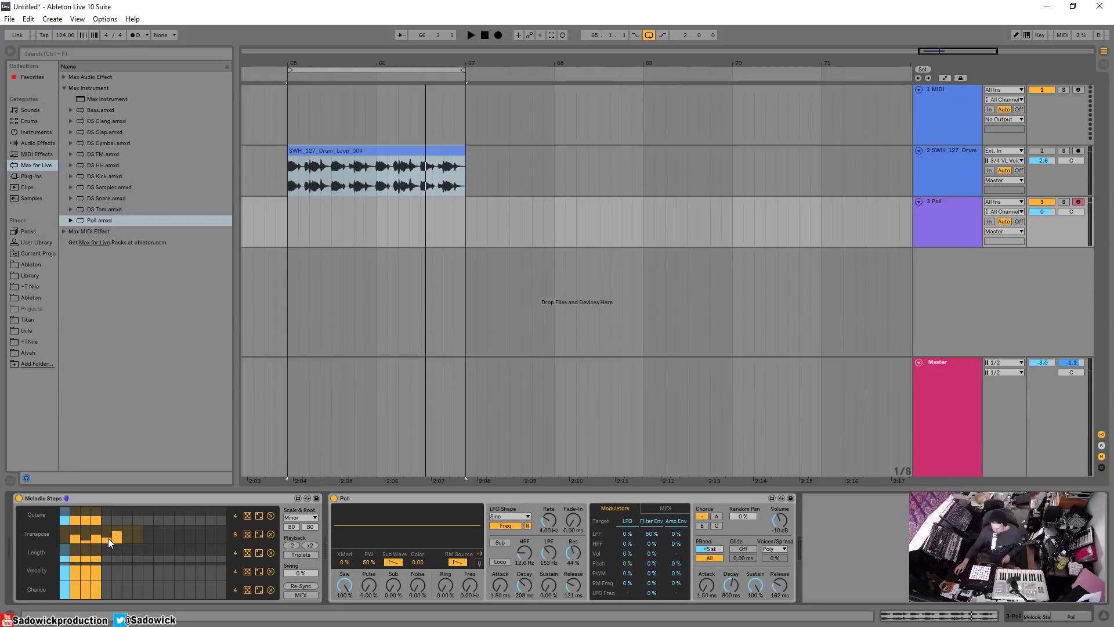
# Audition the longer Transpose pattern while raising Poli's LPF cutoff to 315 Hz.
pyautogui.press('space')
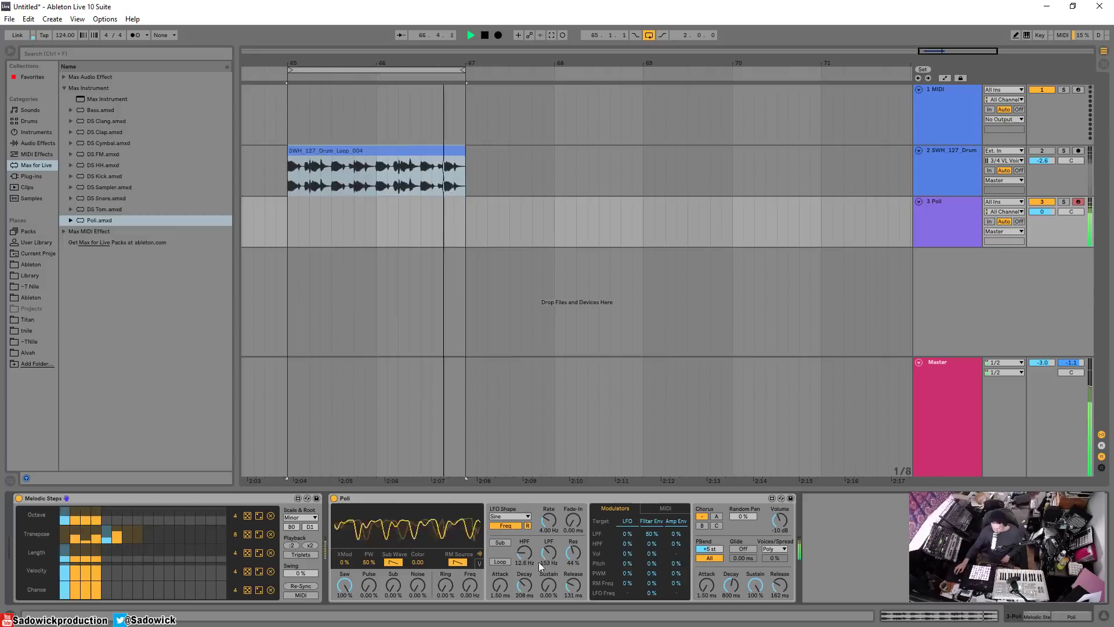
pyautogui.moveTo(546, 554); pyautogui.dragTo(546, 545)
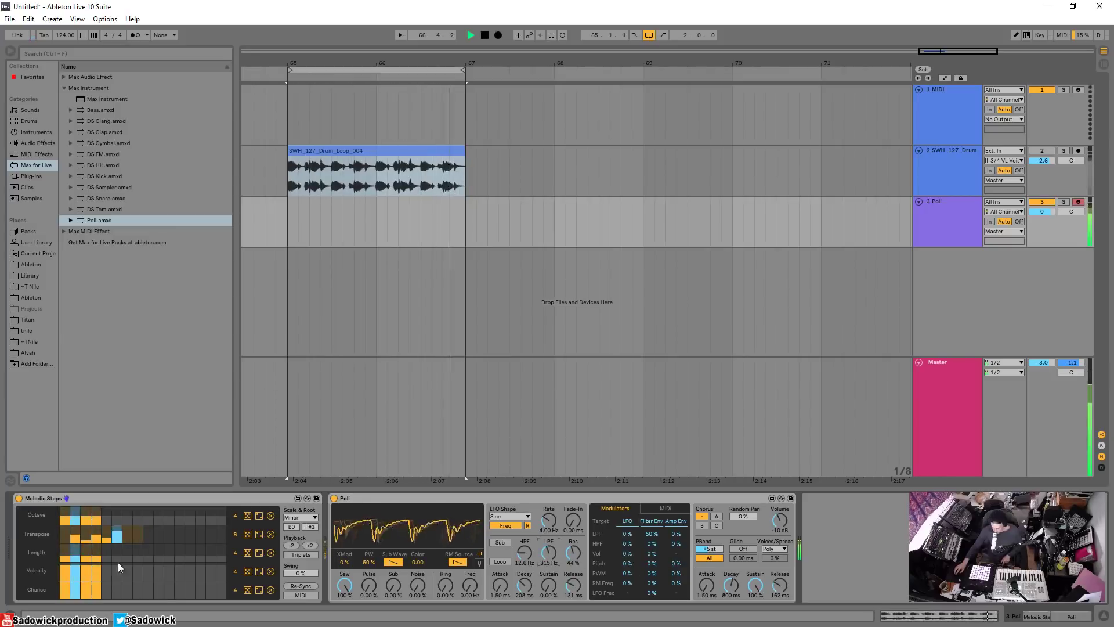
pyautogui.press('space')
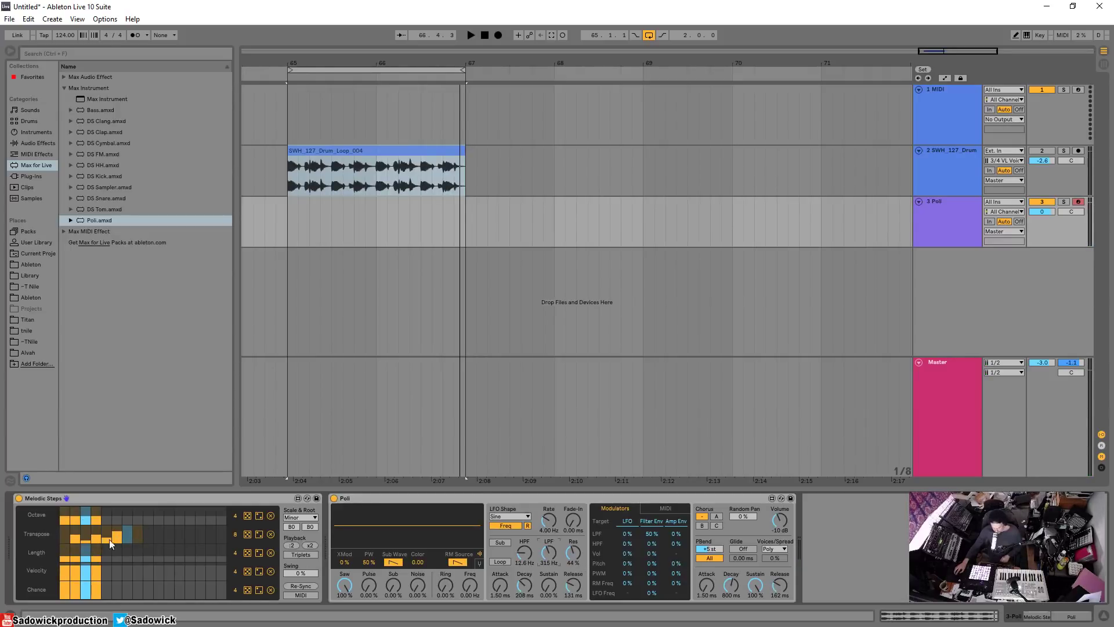
# Vary the Transpose lane three times with its second randomize option and audition the result.
pyautogui.click(258, 534)
pyautogui.click(258, 534)
pyautogui.click(258, 534)
pyautogui.click(258, 534)
pyautogui.press('space')
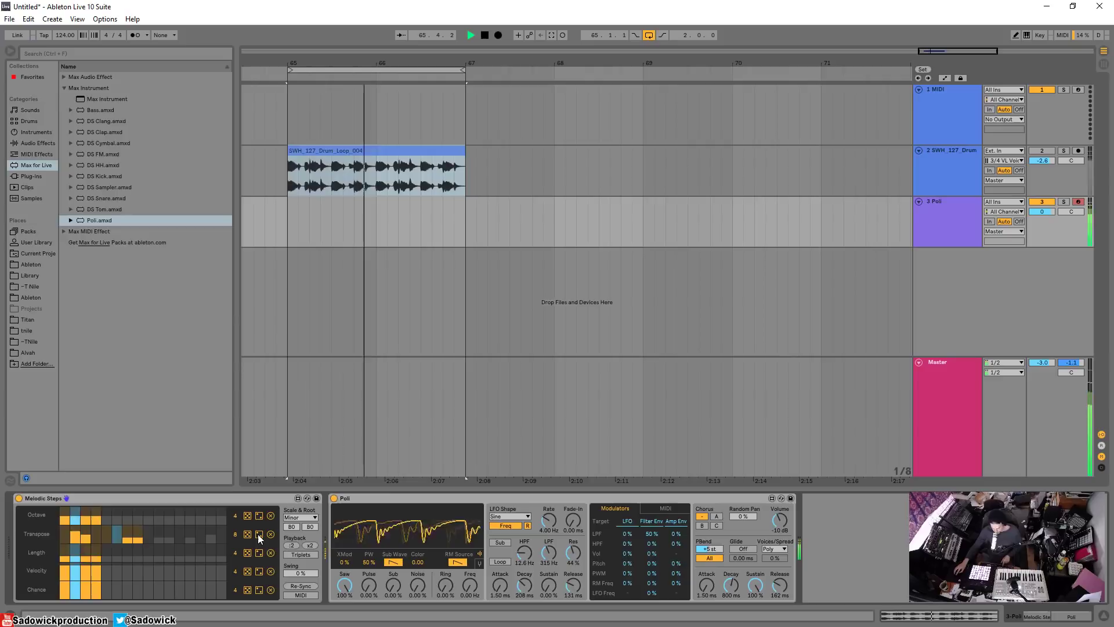
pyautogui.press('space')
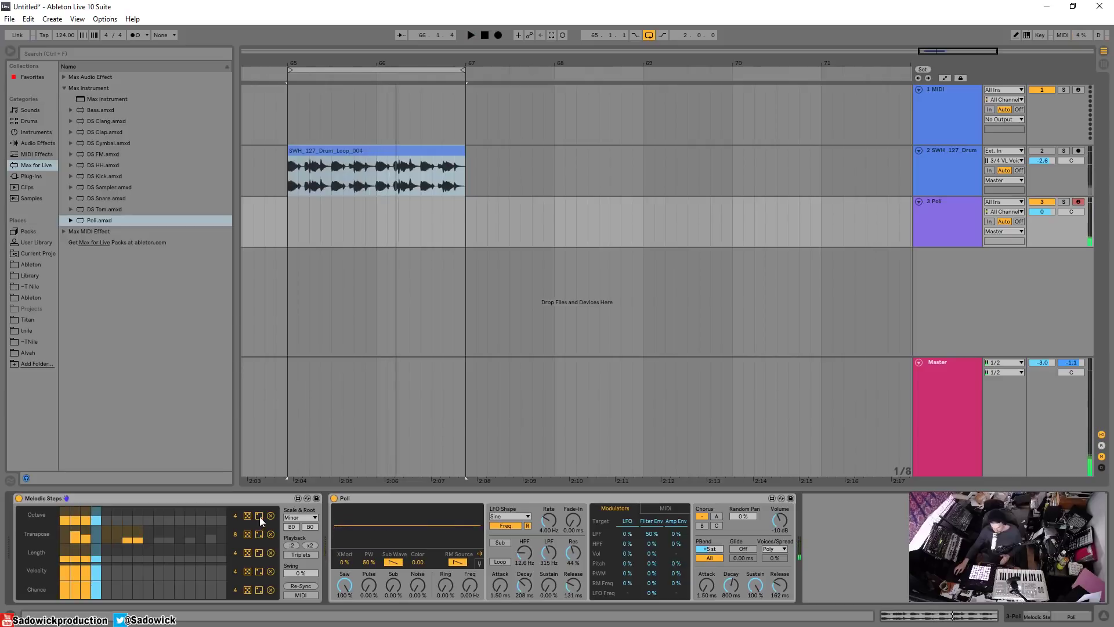
# Vary the Octave lane with its second randomize option, audition it and shorten the lane to three steps.
pyautogui.click(259, 517)
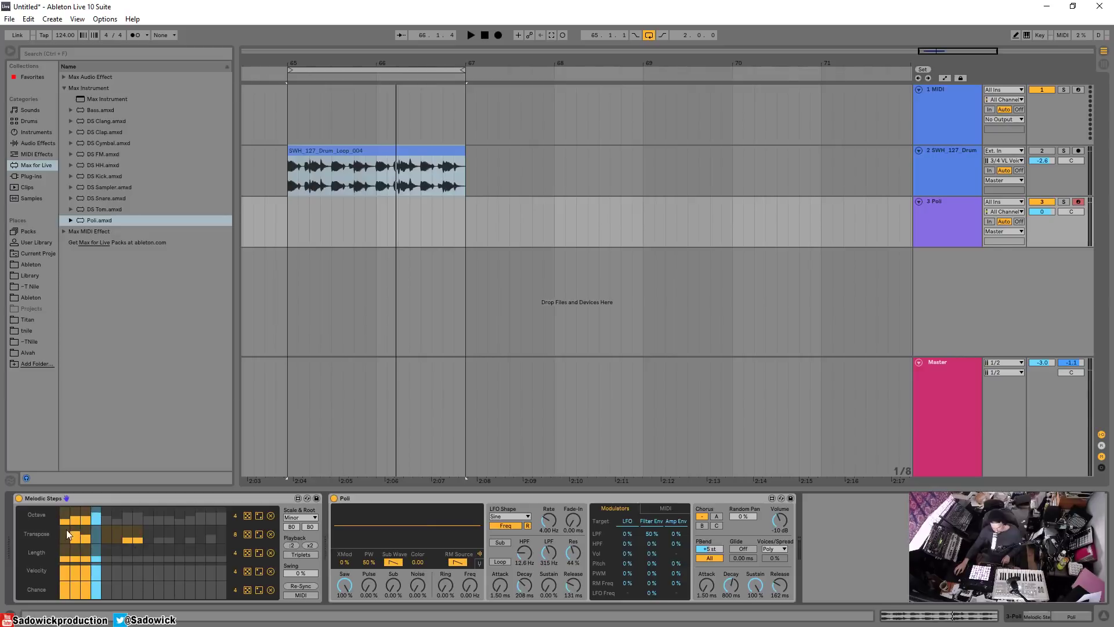
pyautogui.press('space')
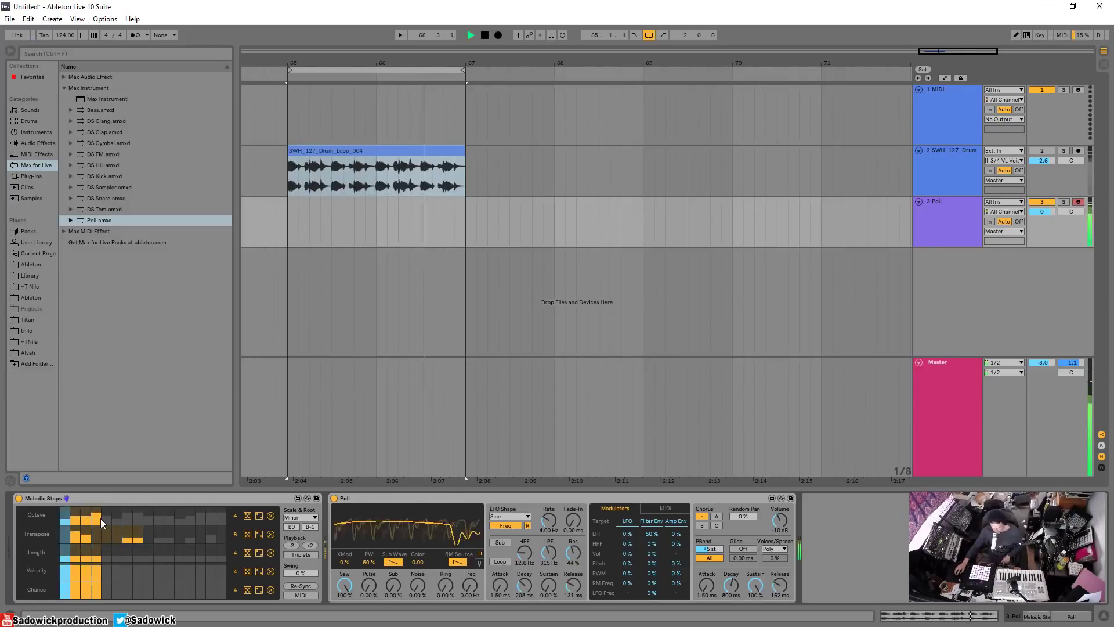
pyautogui.press('space')
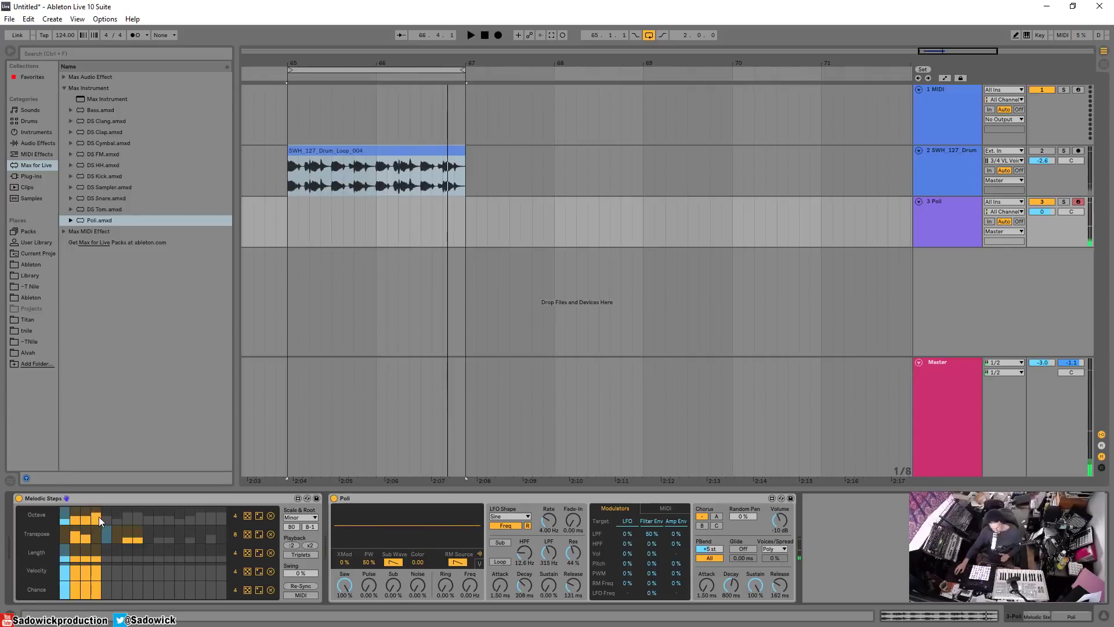
pyautogui.click(102, 521)
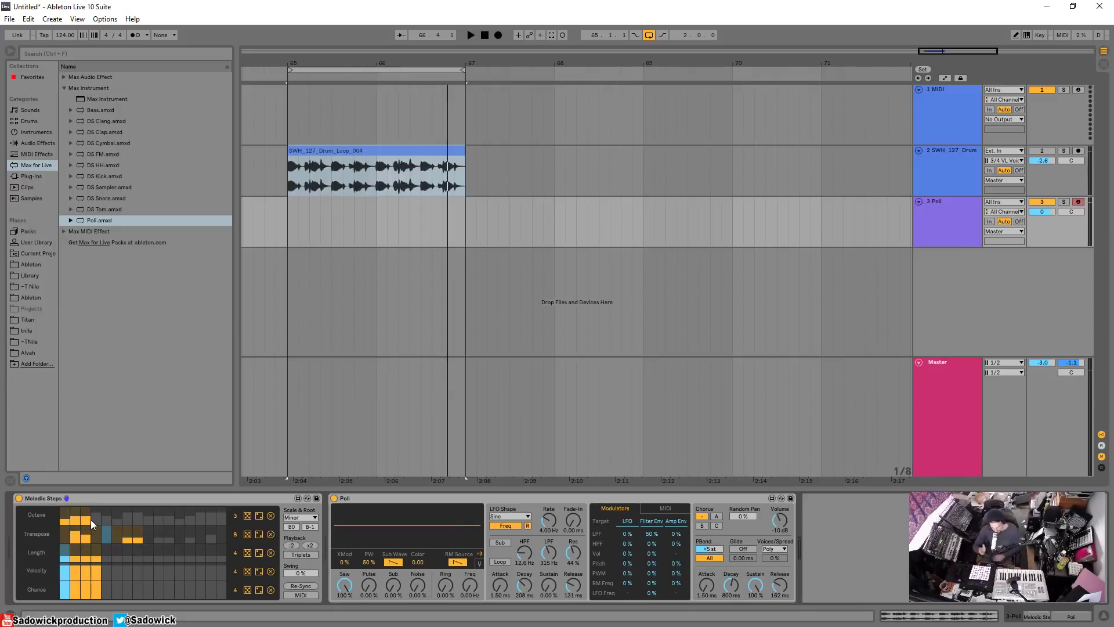
pyautogui.press('space')
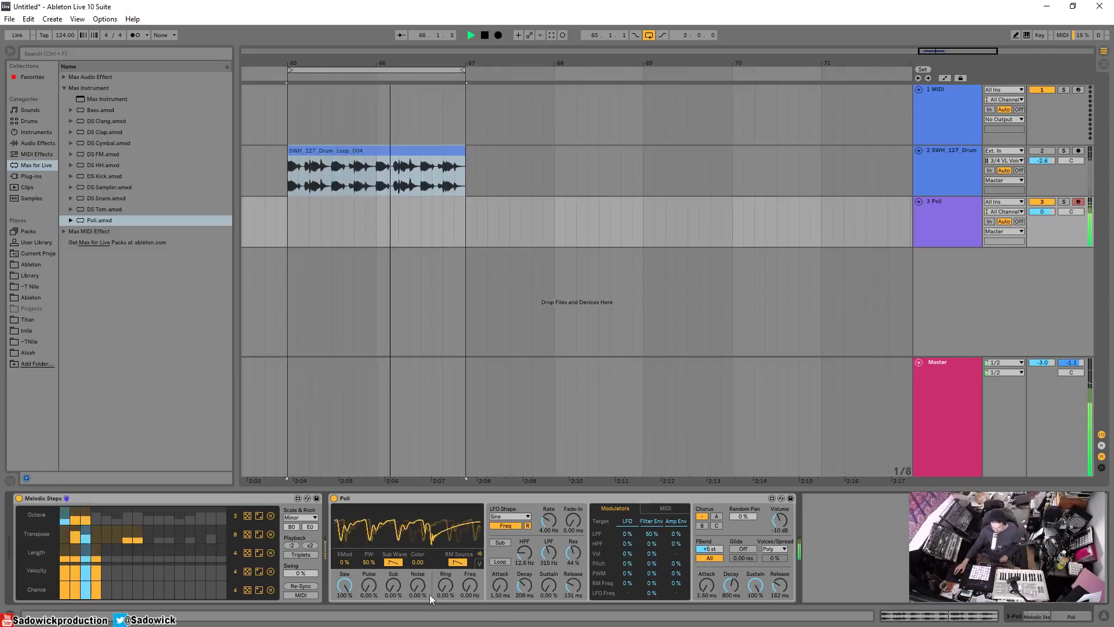
# During playback, set Poli's HPF to 72.2 Hz, LPF to 824 Hz, filter decay to 270 ms and amp sustain to 53.5 %.
pyautogui.moveTo(548, 552); pyautogui.dragTo(548, 567)
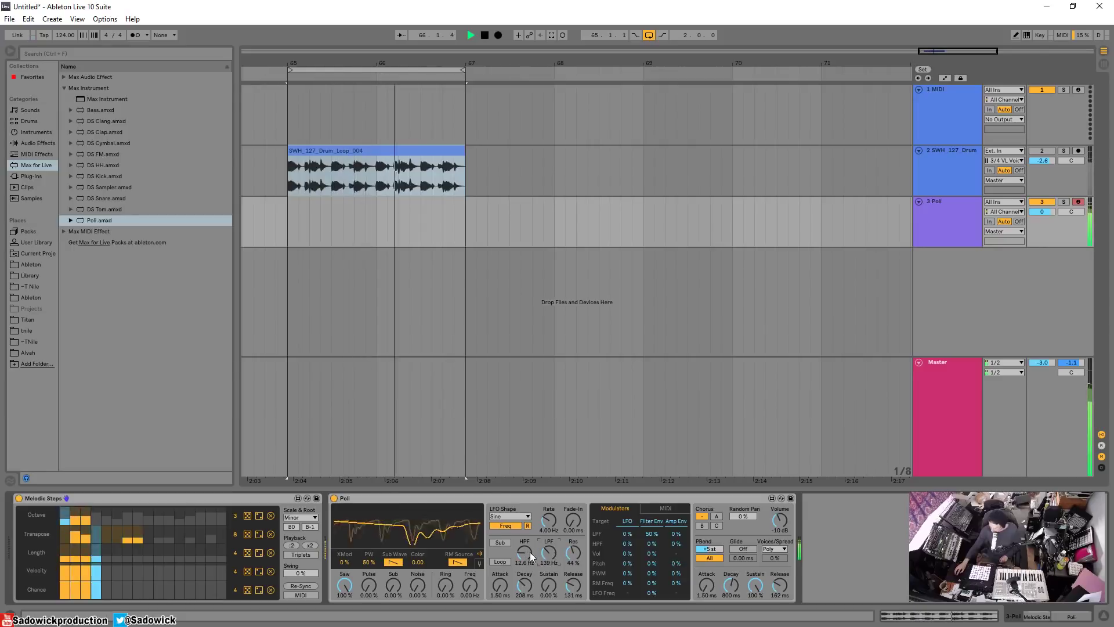
pyautogui.moveTo(531, 556)
pyautogui.mouseDown()
pyautogui.moveTo(531, 536)
pyautogui.moveTo(526, 577)
pyautogui.mouseUp()
pyautogui.moveTo(753, 585)
pyautogui.mouseDown()
pyautogui.moveTo(753, 616)
pyautogui.moveTo(732, 589)
pyautogui.moveTo(731, 604)
pyautogui.moveTo(755, 581)
pyautogui.mouseUp()
pyautogui.moveTo(549, 551); pyautogui.dragTo(549, 535)
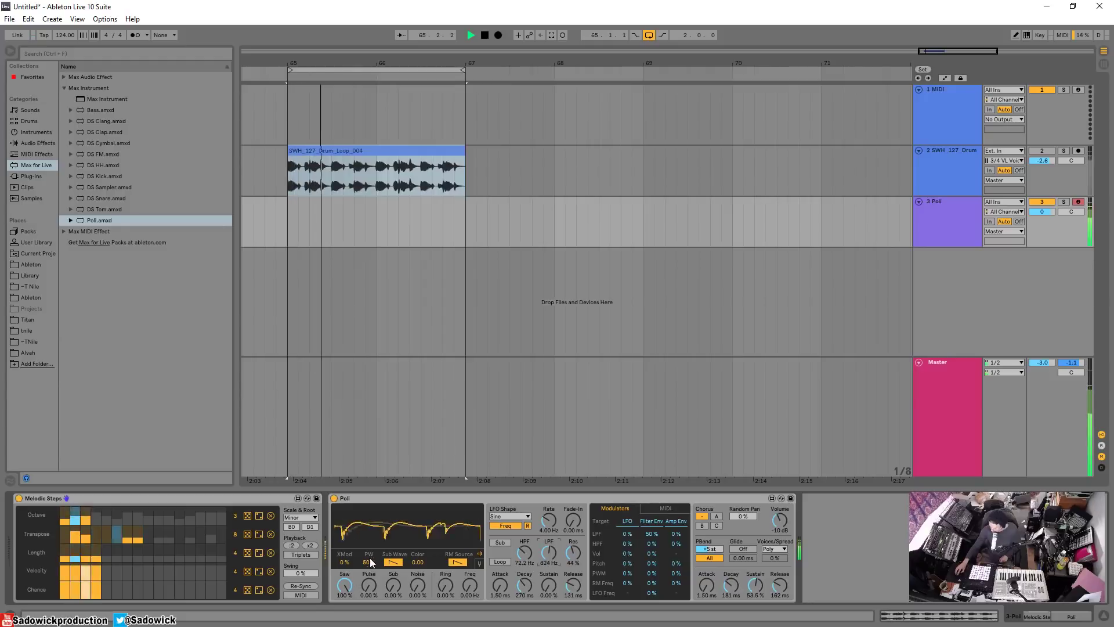
pyautogui.press('space')
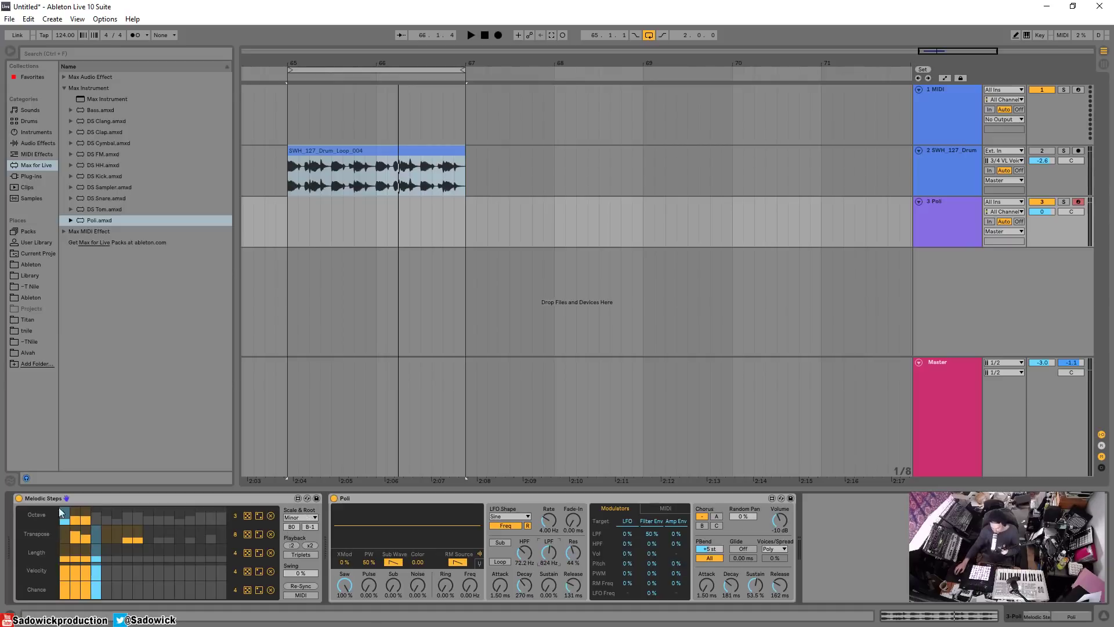
# Reset the Octave and Transpose lanes and shape the four Length steps into a rising pattern.
pyautogui.click(270, 534)
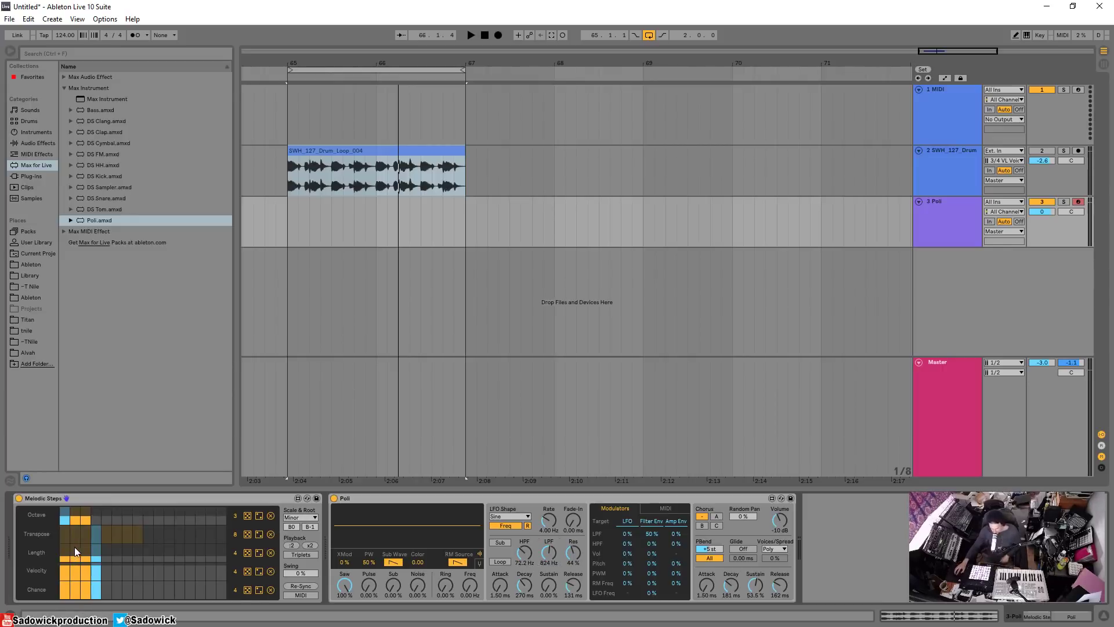
pyautogui.moveTo(71, 558)
pyautogui.mouseDown()
pyautogui.moveTo(76, 547)
pyautogui.moveTo(92, 559)
pyautogui.mouseUp()
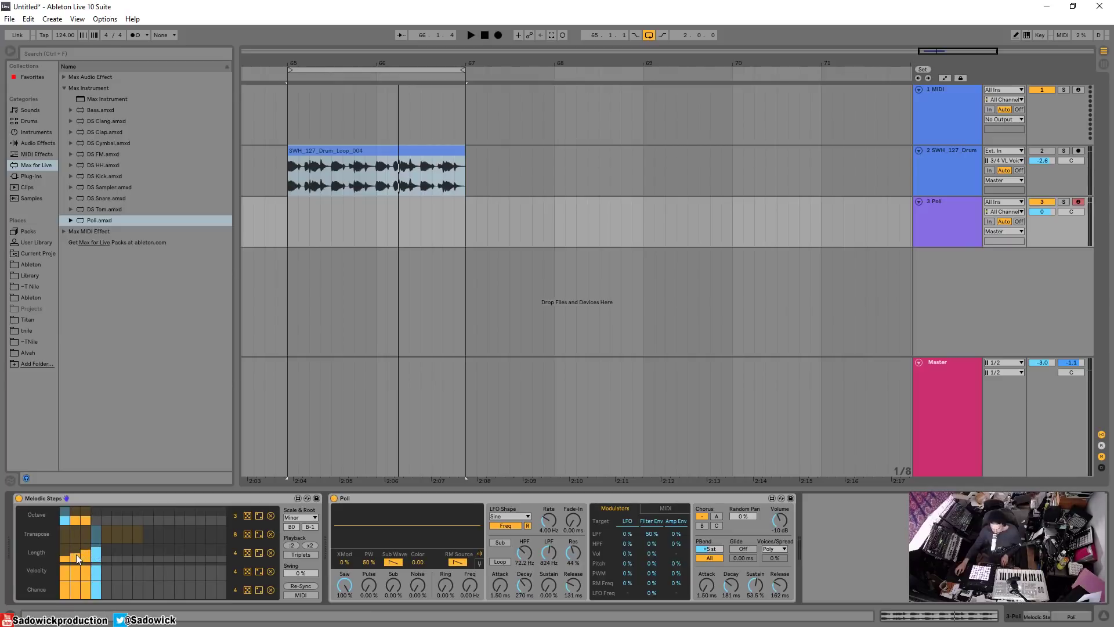
# During playback, set Poli's amp envelope sustain to 100 % and its release to 1.50 ms.
pyautogui.press('space')
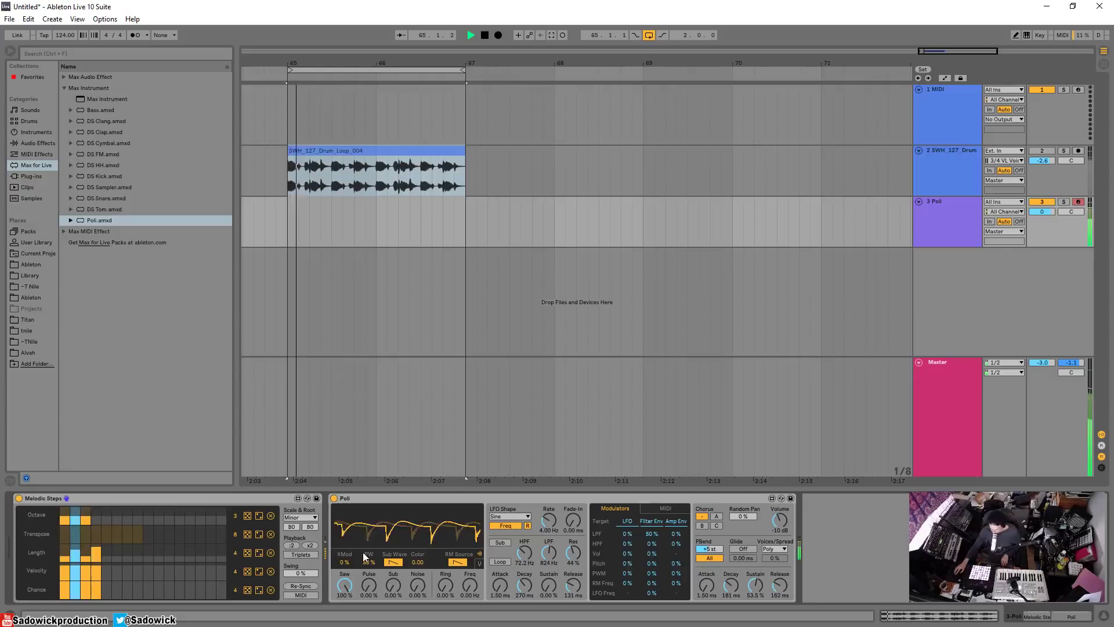
pyautogui.moveTo(755, 585); pyautogui.dragTo(755, 529)
pyautogui.click(779, 585)
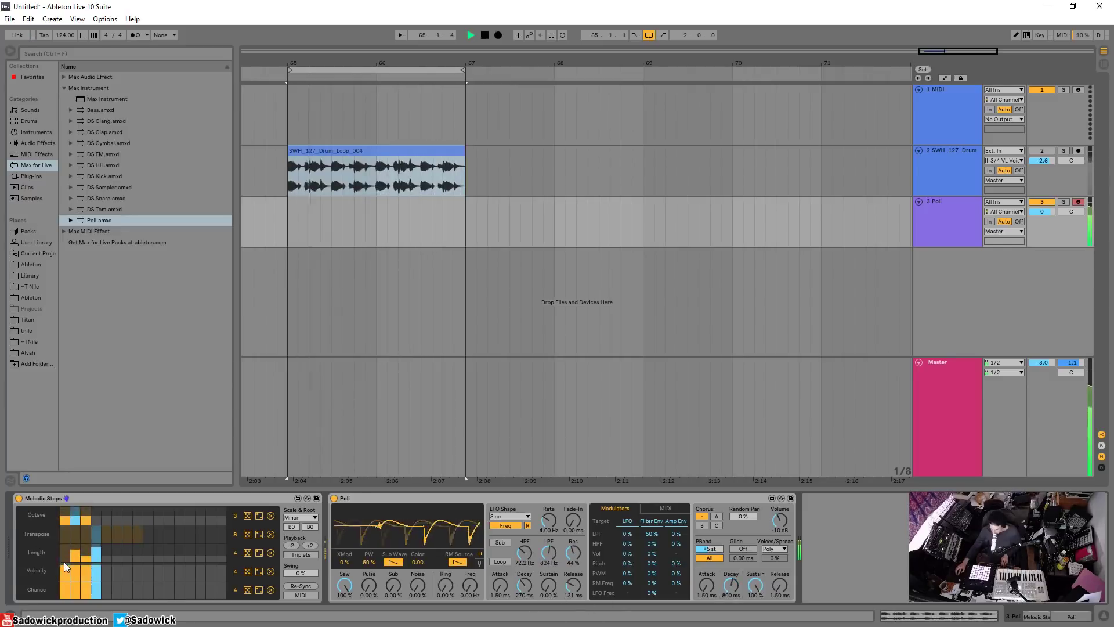
# Reshape individual Length steps by hand, mixing short and long notes, and audition the variations.
pyautogui.click(86, 560)
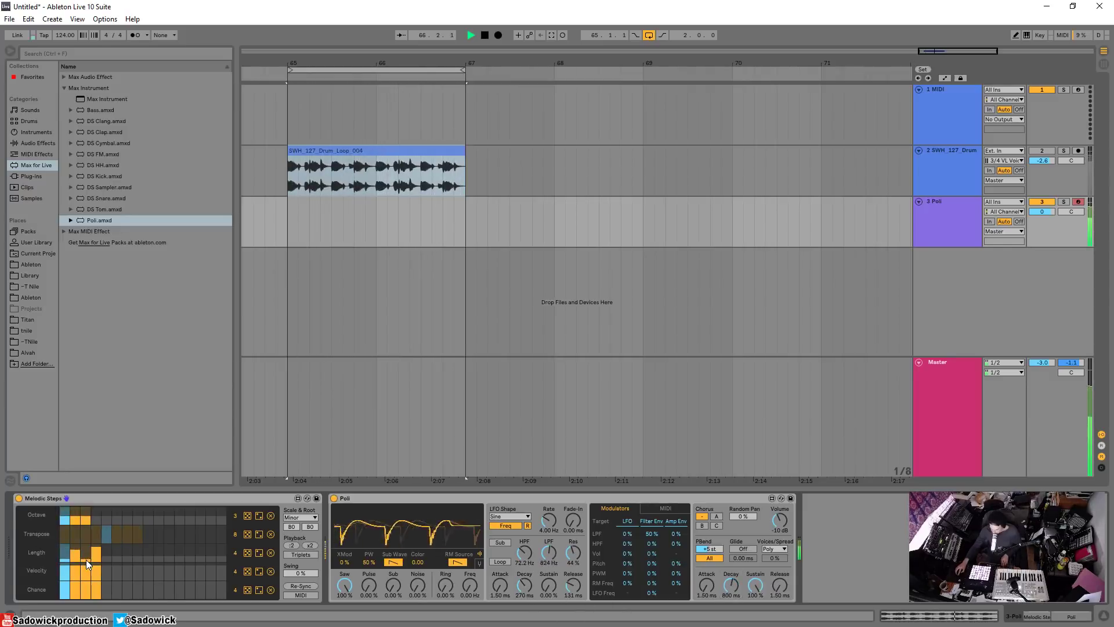
pyautogui.click(77, 556)
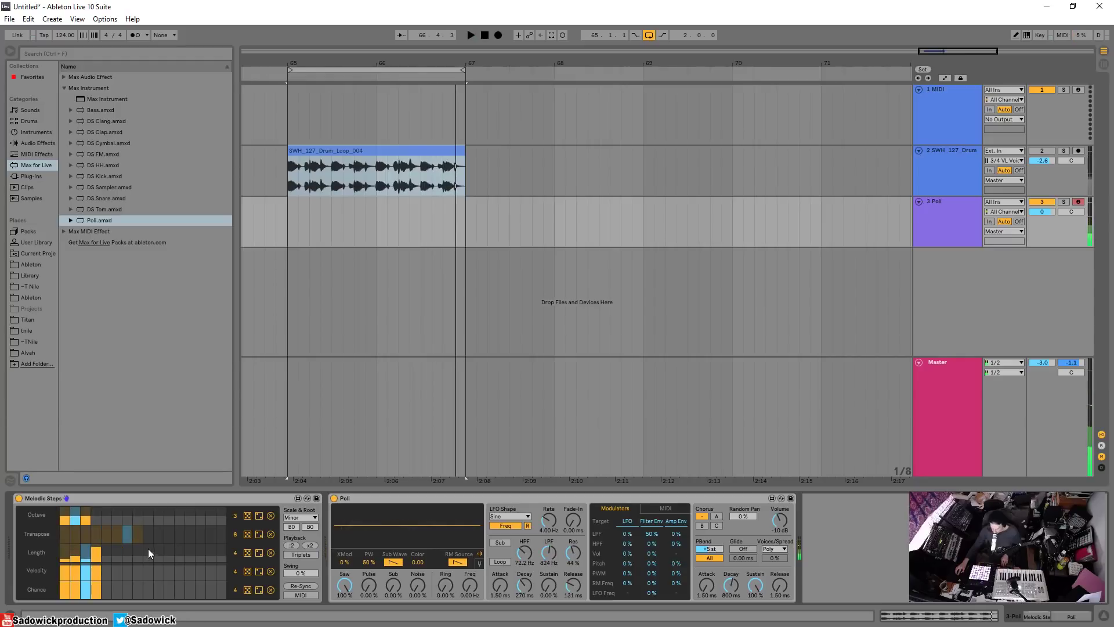
pyautogui.click(67, 563)
pyautogui.press('space')
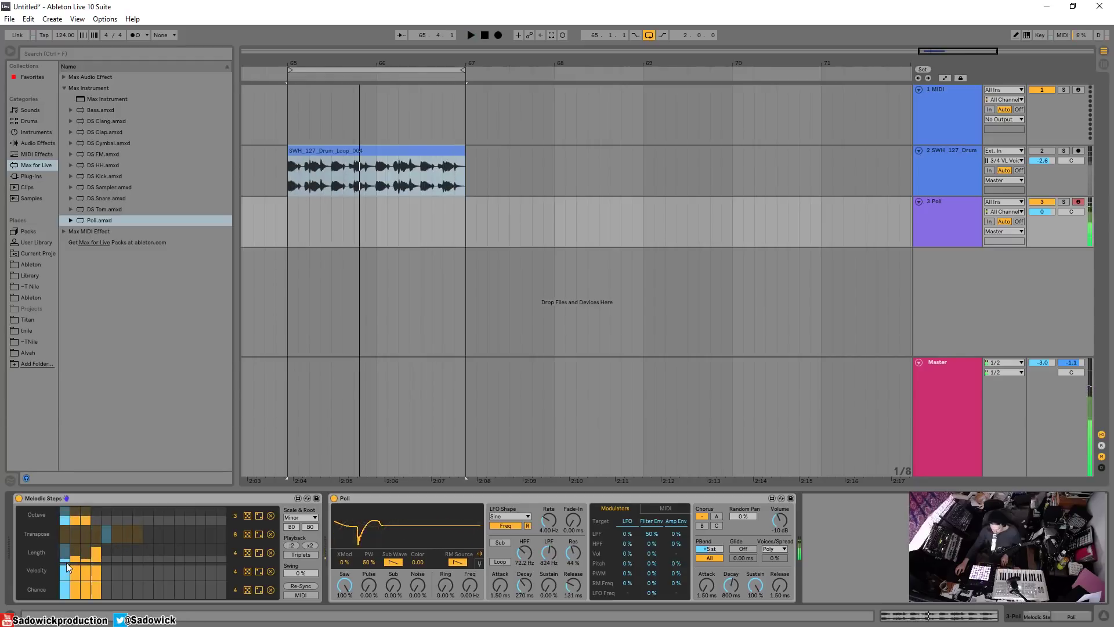
pyautogui.press('space')
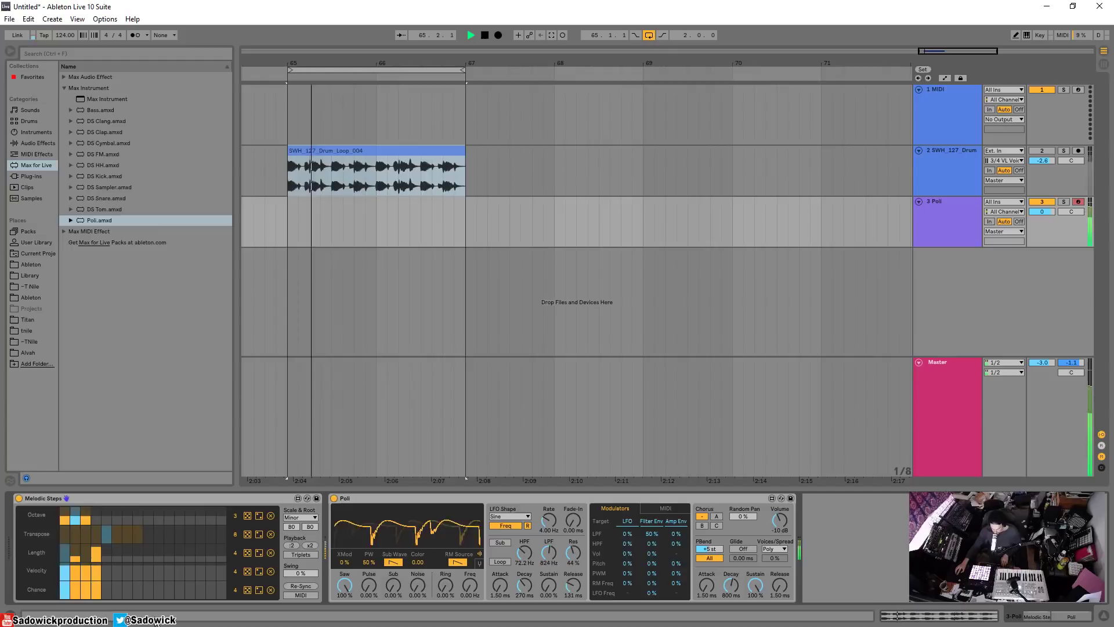
pyautogui.press('space')
pyautogui.click(87, 551)
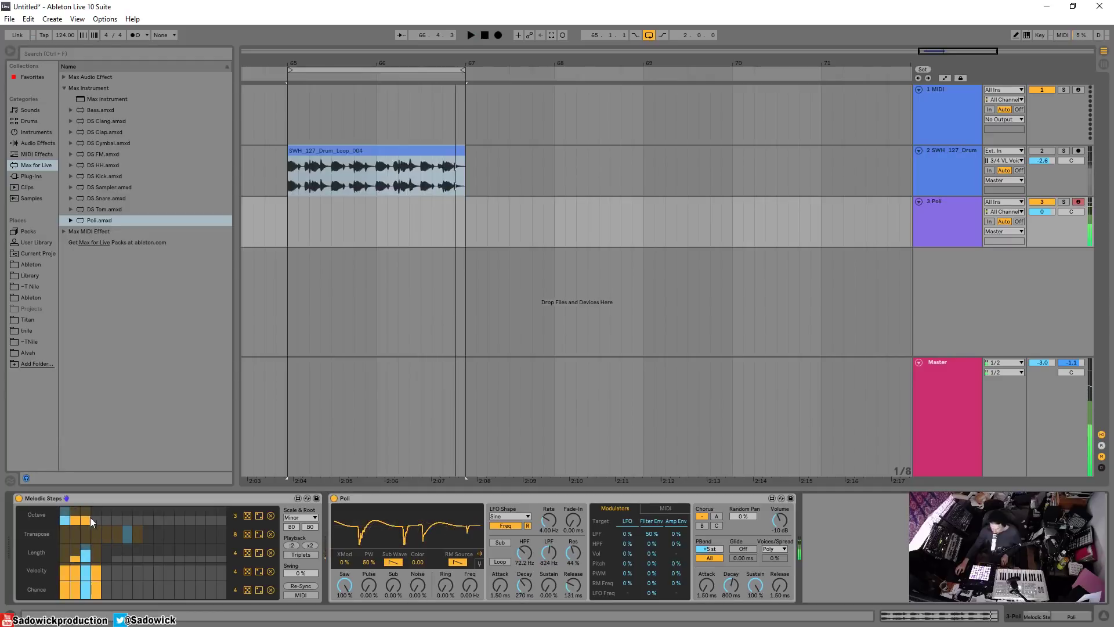
# Raise the second Octave step, audition it and lower the step back to its default.
pyautogui.click(75, 515)
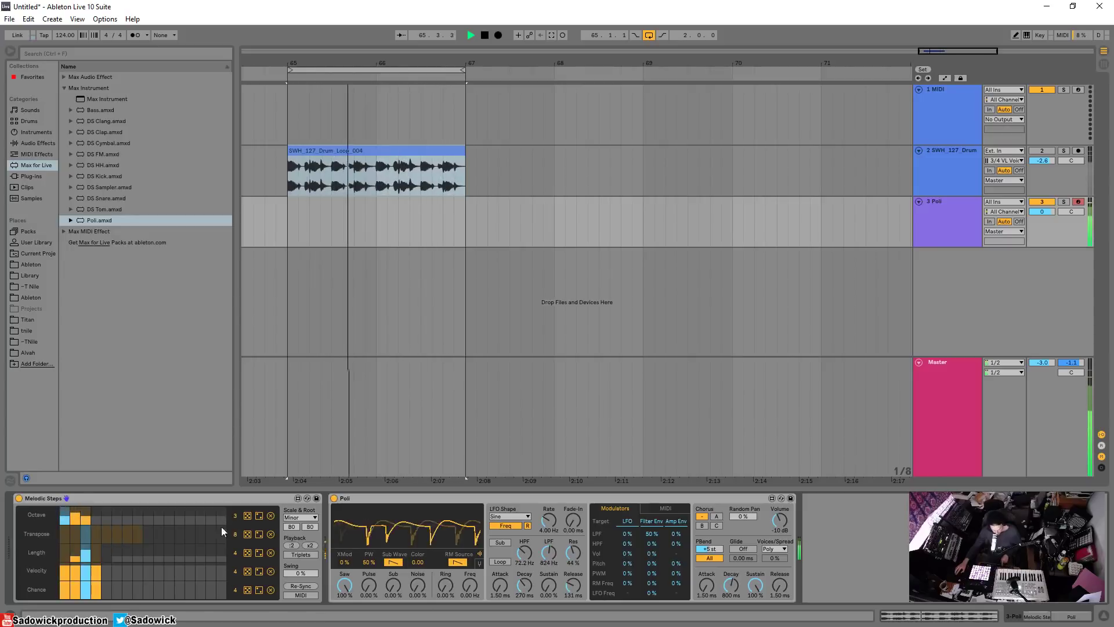
pyautogui.press('space')
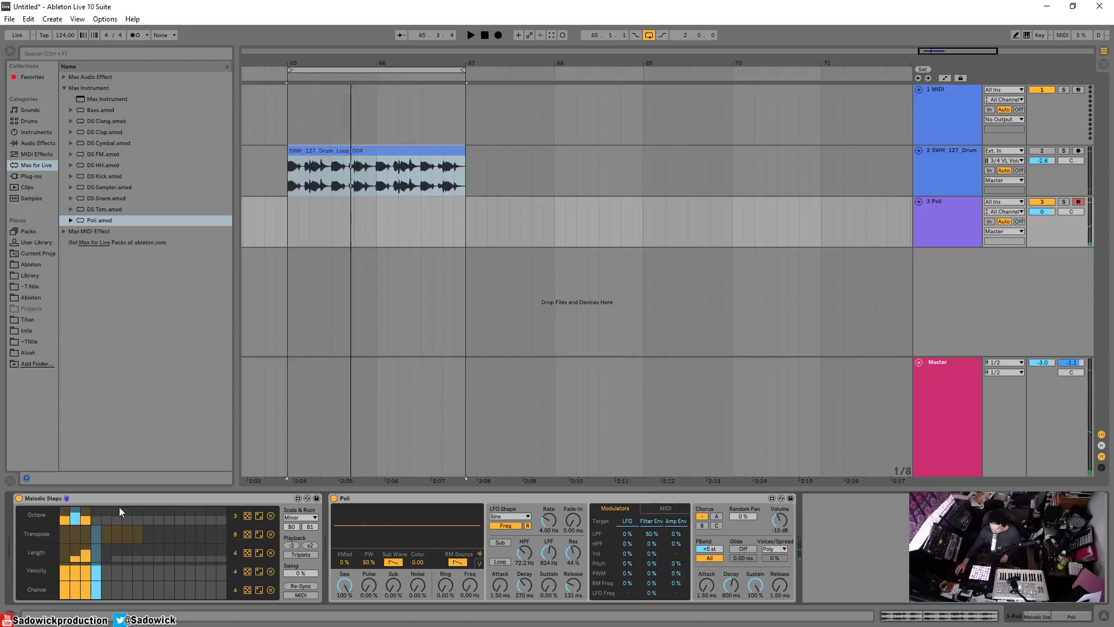
pyautogui.click(76, 515)
# Reset the Length lane and audition the even note lengths.
pyautogui.click(270, 552)
pyautogui.press('space')
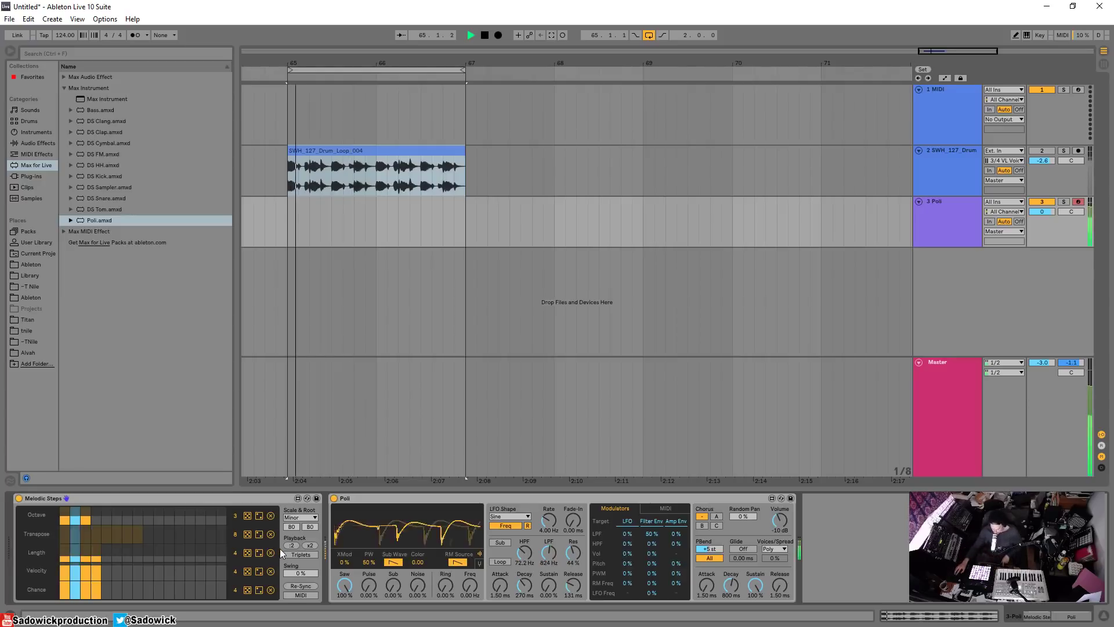
pyautogui.press('space')
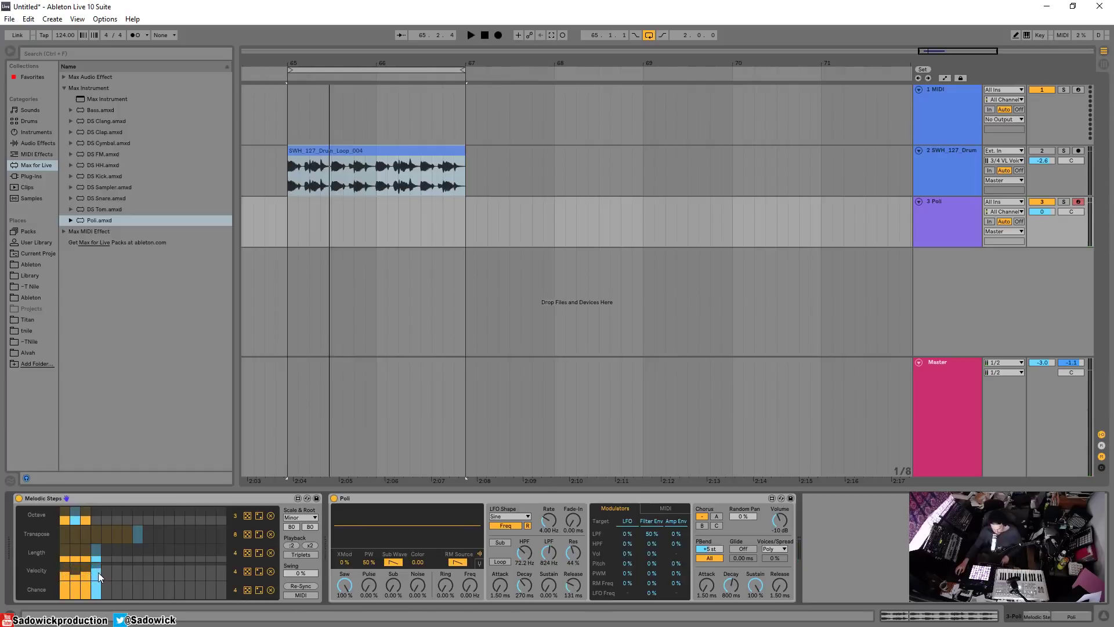
# Shape the four Velocity steps by hand, with the first two low and the last two high, while auditioning.
pyautogui.press('space')
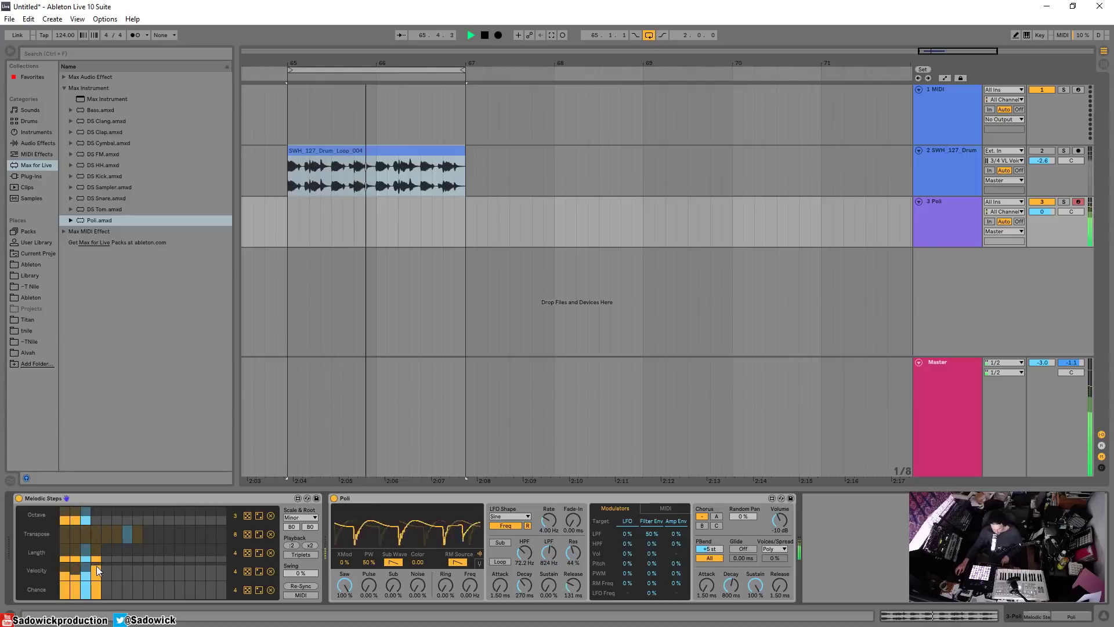
pyautogui.press('space')
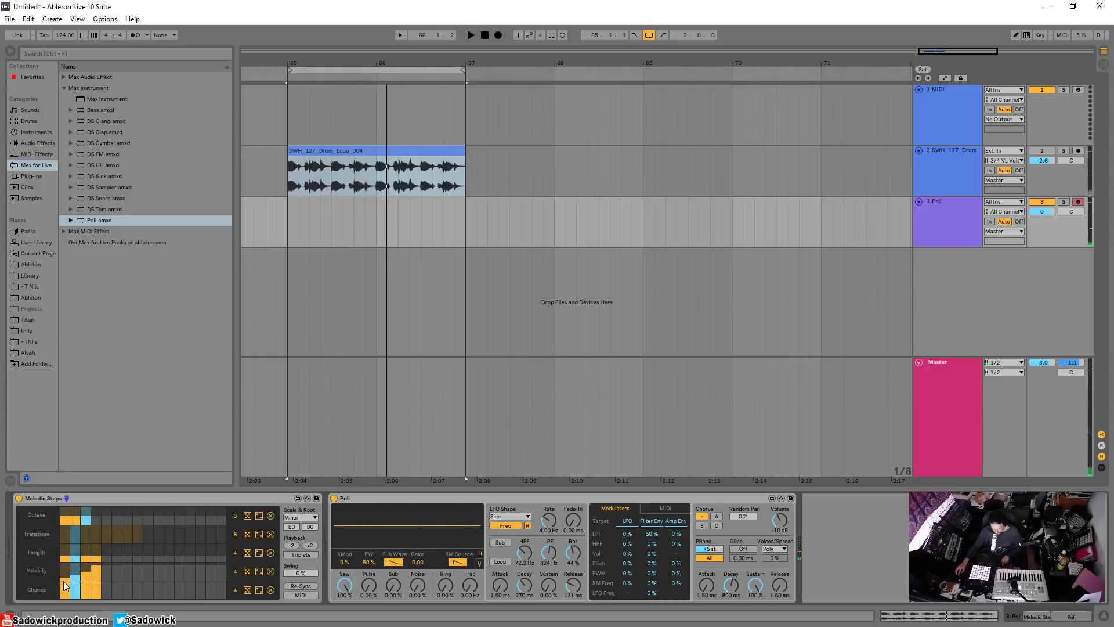
pyautogui.press('space')
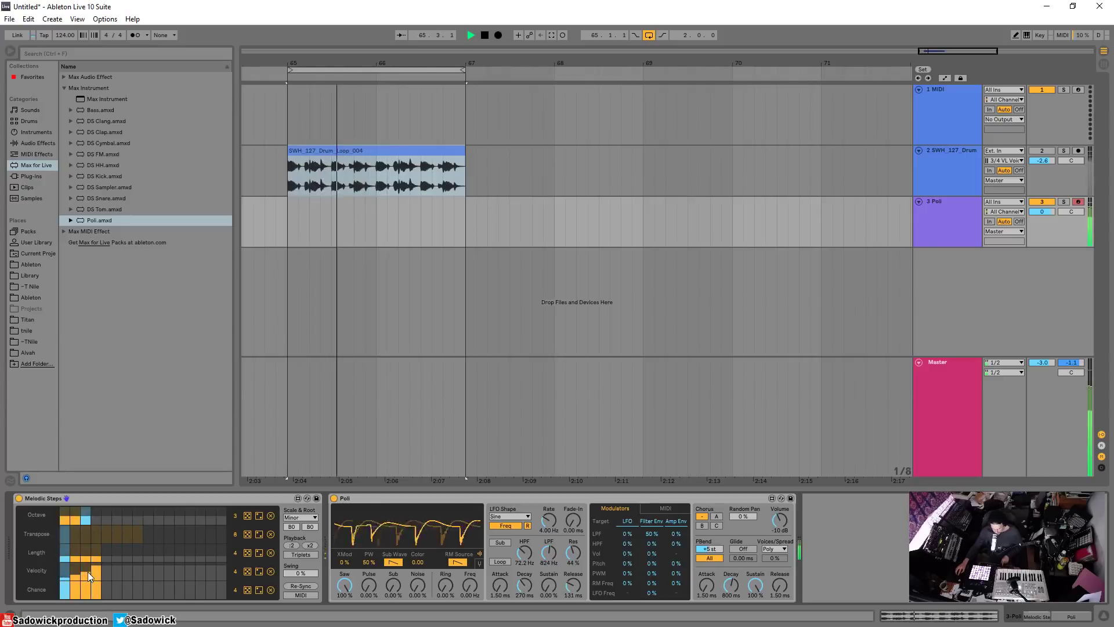
pyautogui.click(86, 567)
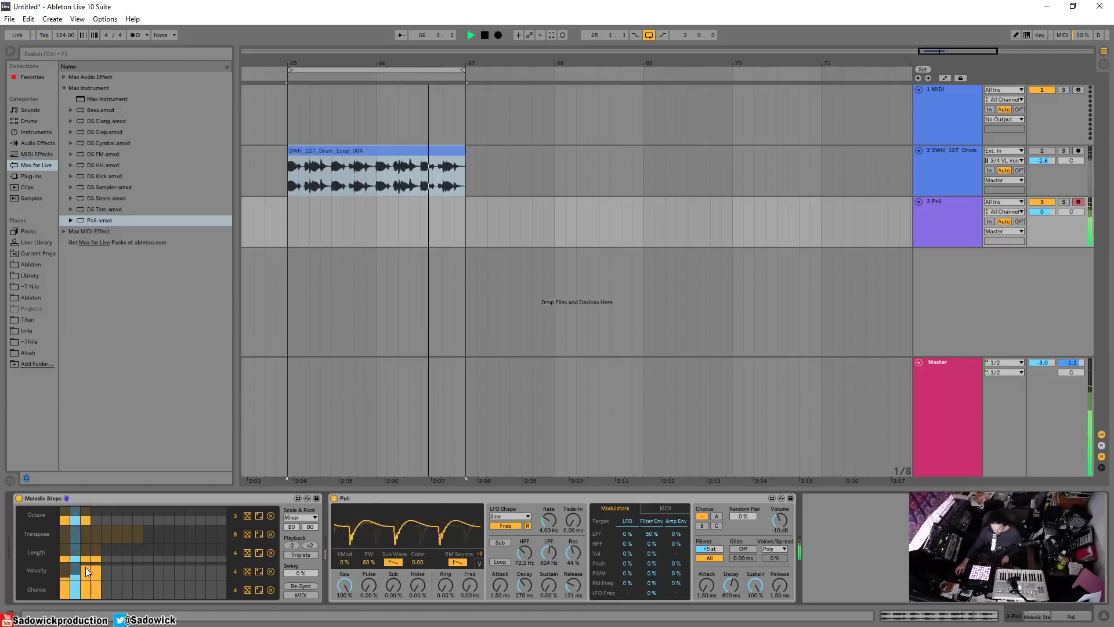
# Stop playback, extend the Velocity lane to 13 steps and randomize its values.
pyautogui.press('space')
pyautogui.moveTo(109, 575); pyautogui.dragTo(182, 578)
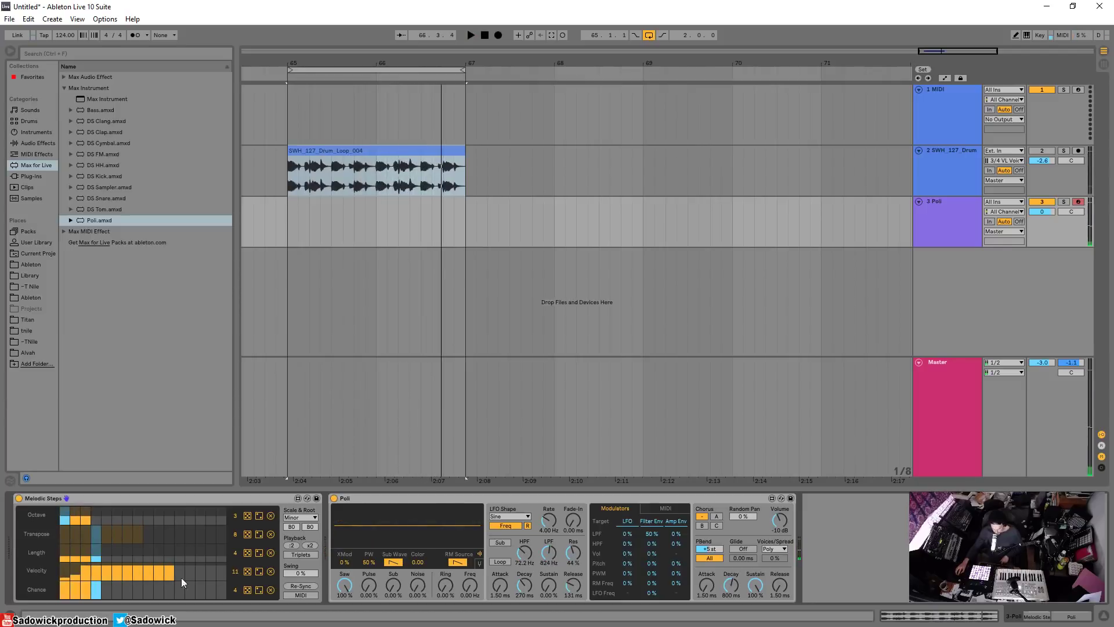
pyautogui.click(247, 571)
pyautogui.click(248, 571)
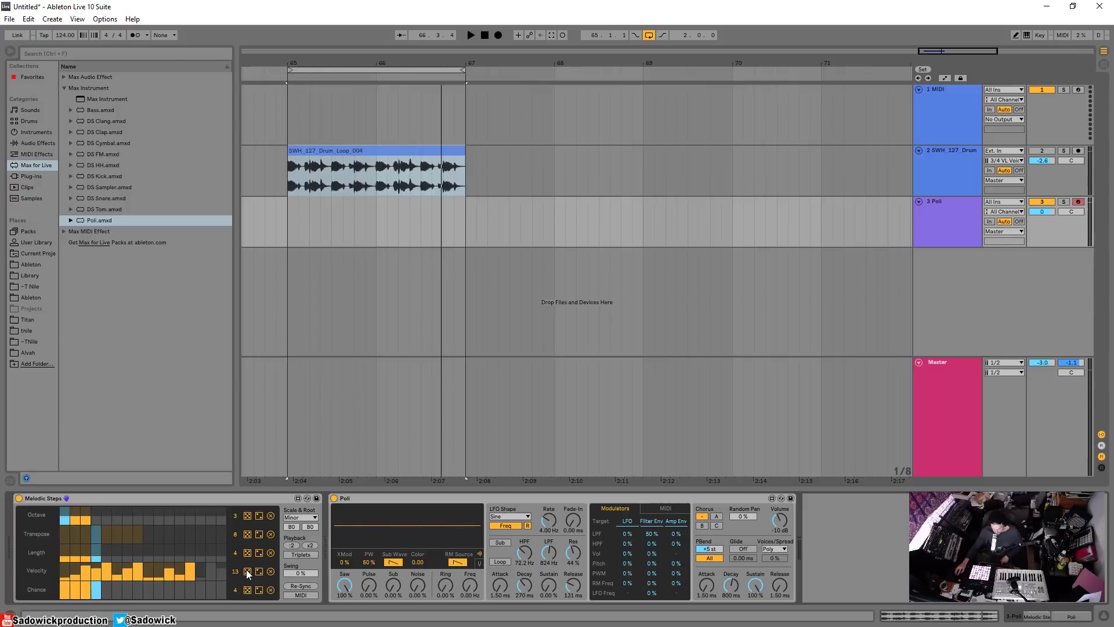
# Apply several small random variations to the Velocity lane while auditioning the pattern.
pyautogui.press('space')
pyautogui.click(259, 570)
pyautogui.click(259, 571)
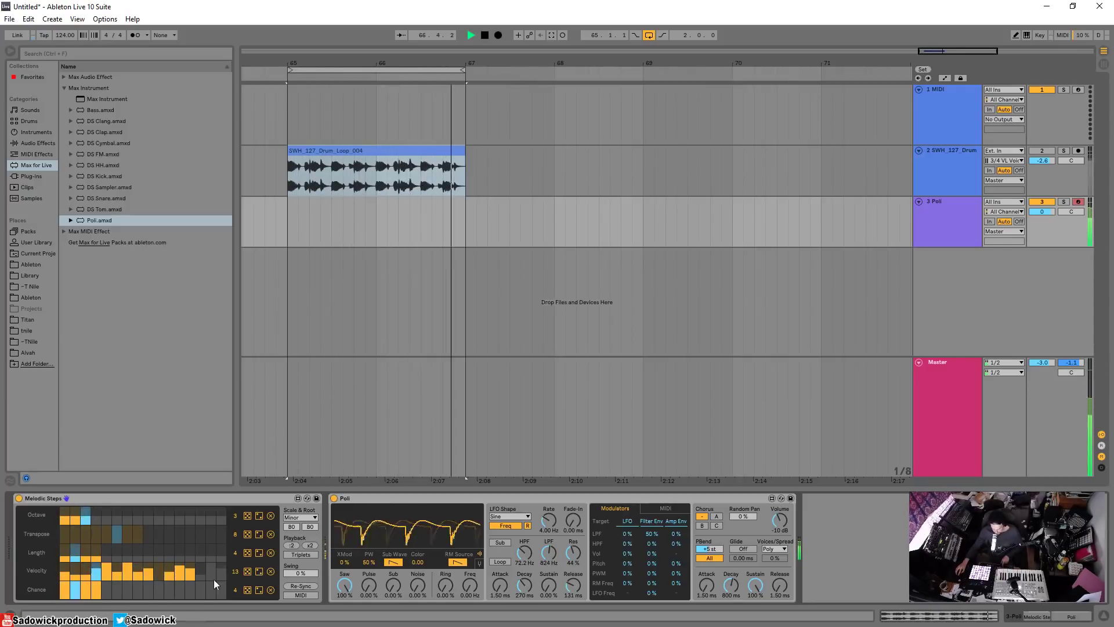
pyautogui.click(260, 572)
pyautogui.click(260, 572)
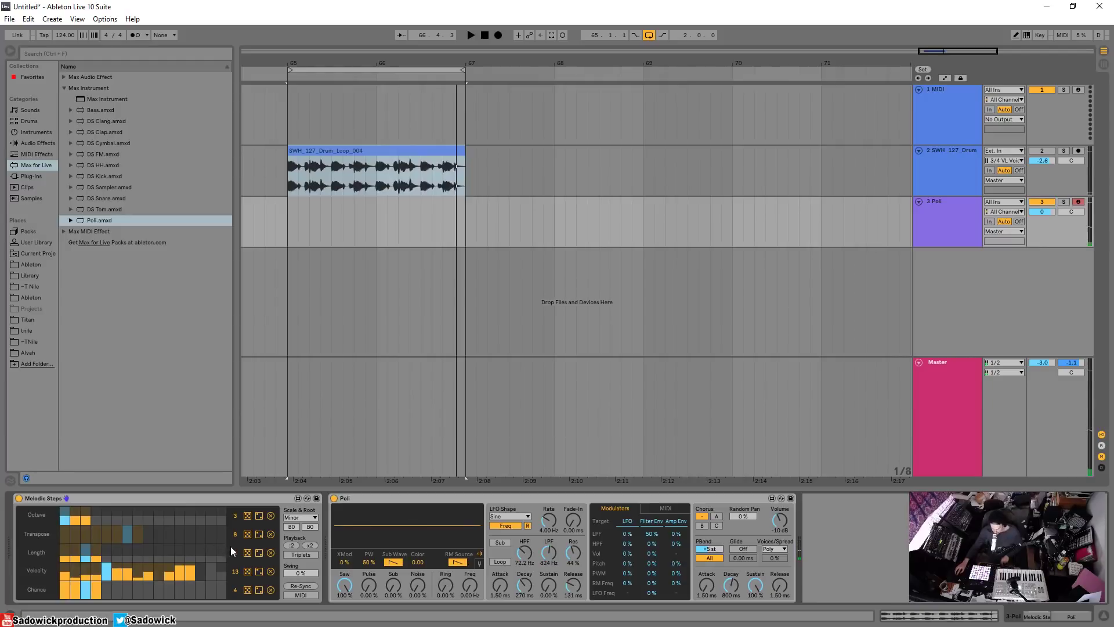
# Randomly vary the Transpose lane and audition it, and reset the Velocity lane to full values.
pyautogui.click(258, 535)
pyautogui.press('space')
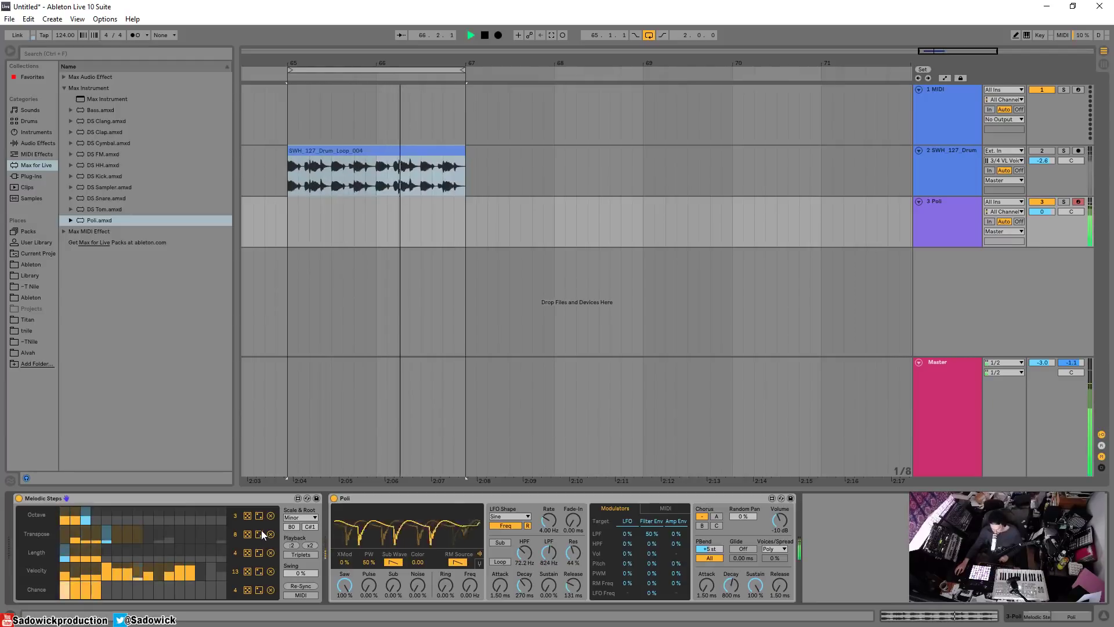
pyautogui.press('space')
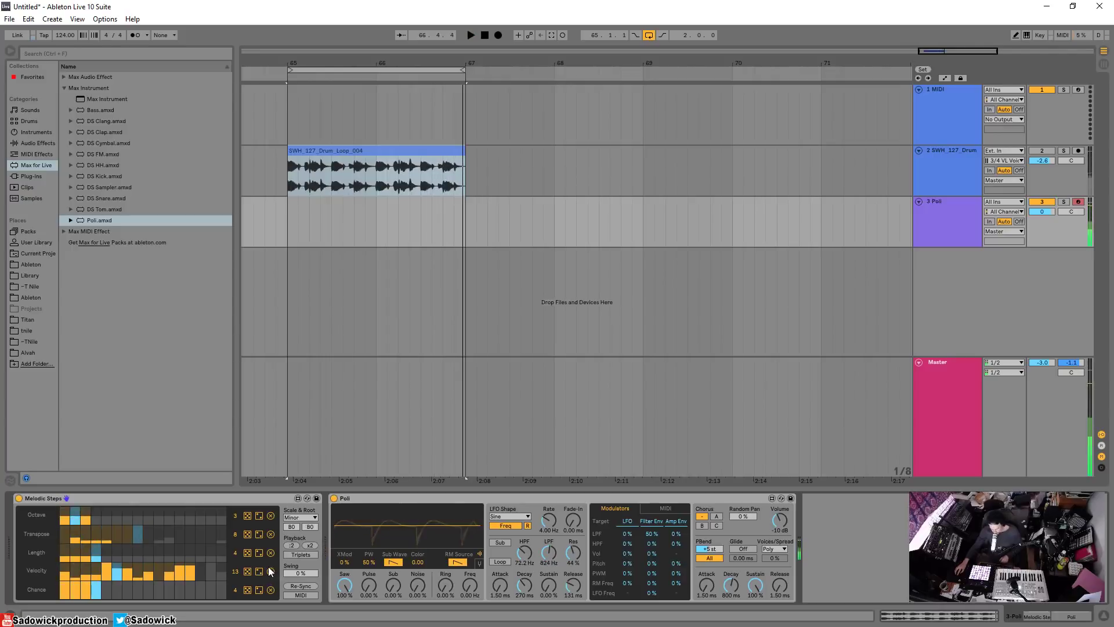
pyautogui.click(270, 571)
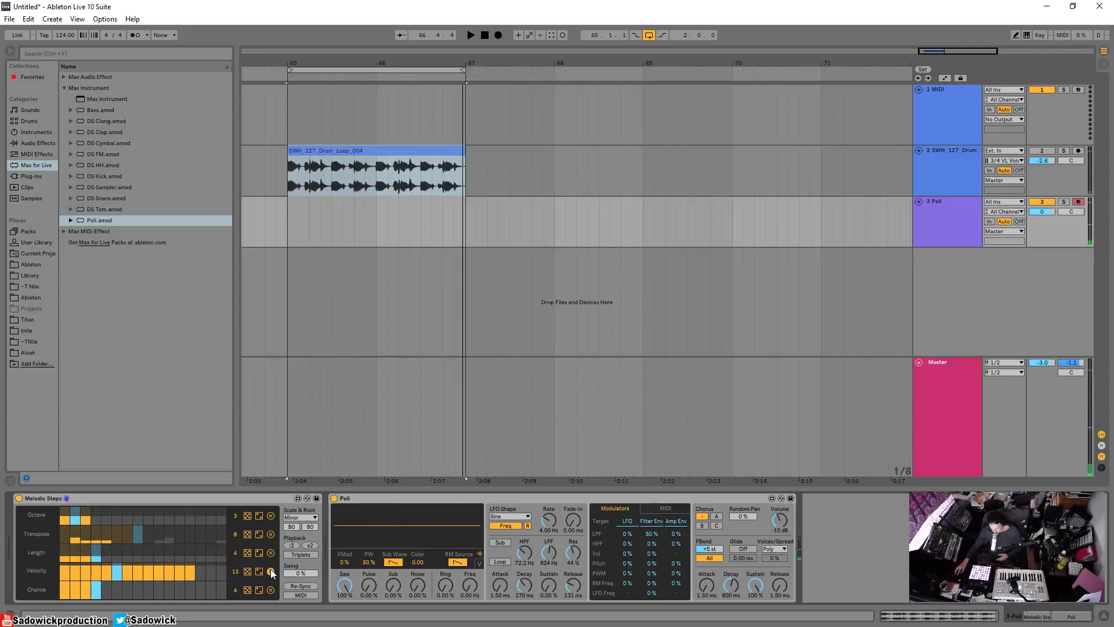
# Lower all four Chance steps to about half and audition the resulting note probability.
pyautogui.click(64, 591)
pyautogui.moveTo(73, 591); pyautogui.dragTo(86, 593)
pyautogui.press('space')
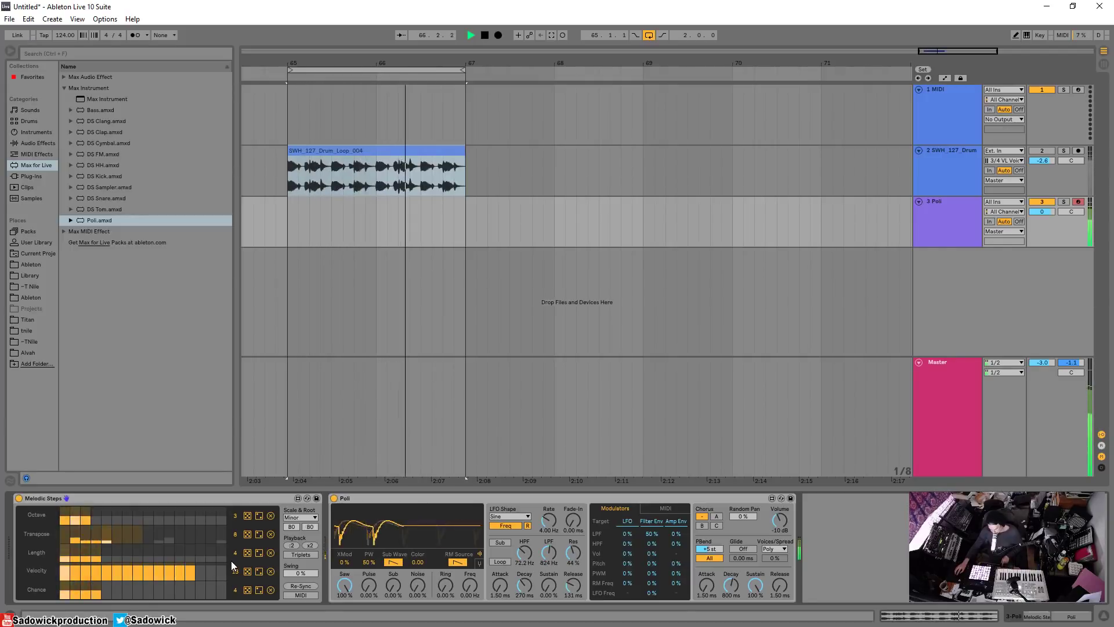
pyautogui.press('space')
# Raise the second Octave step and the sixth and seventh Transpose steps.
pyautogui.click(76, 515)
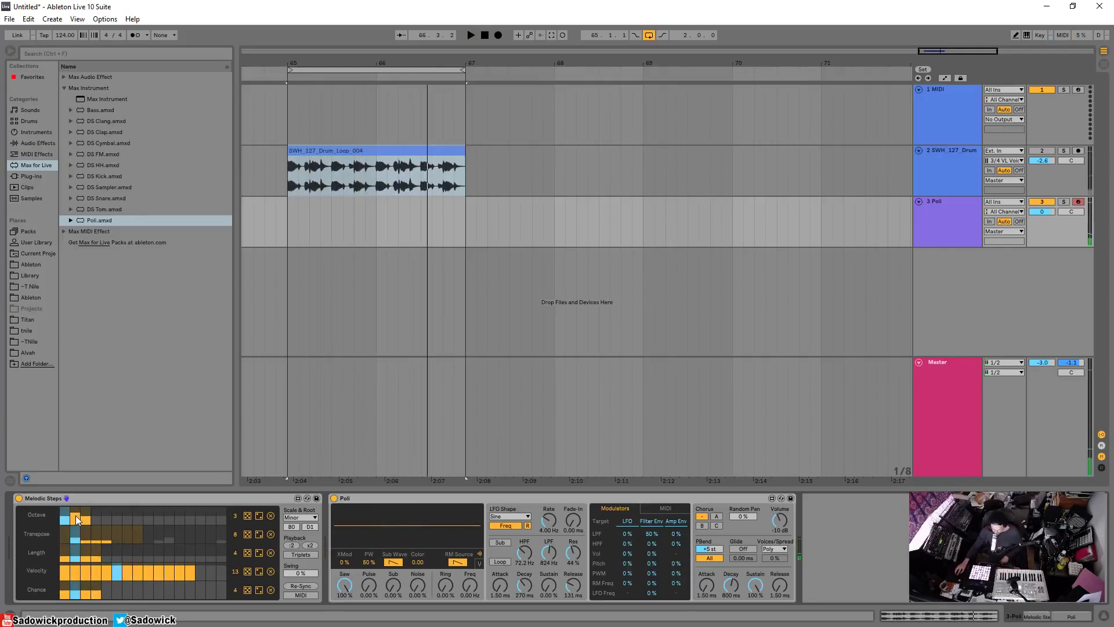
pyautogui.click(130, 535)
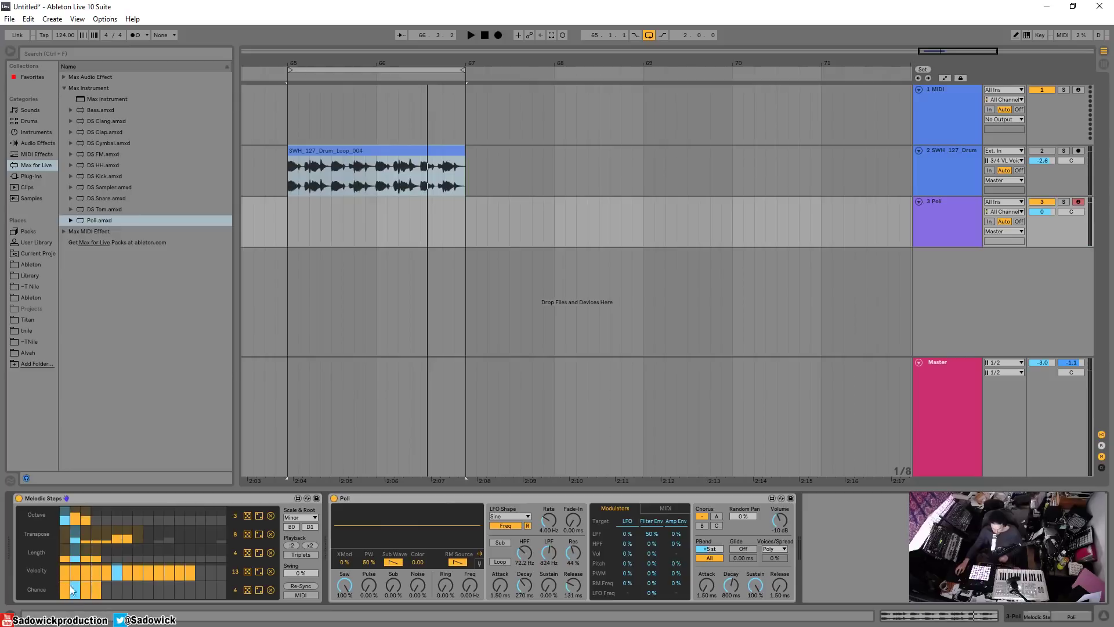
# Mix full and zero values in the Chance steps while auditioning, and bring all four steps back to full.
pyautogui.click(66, 584)
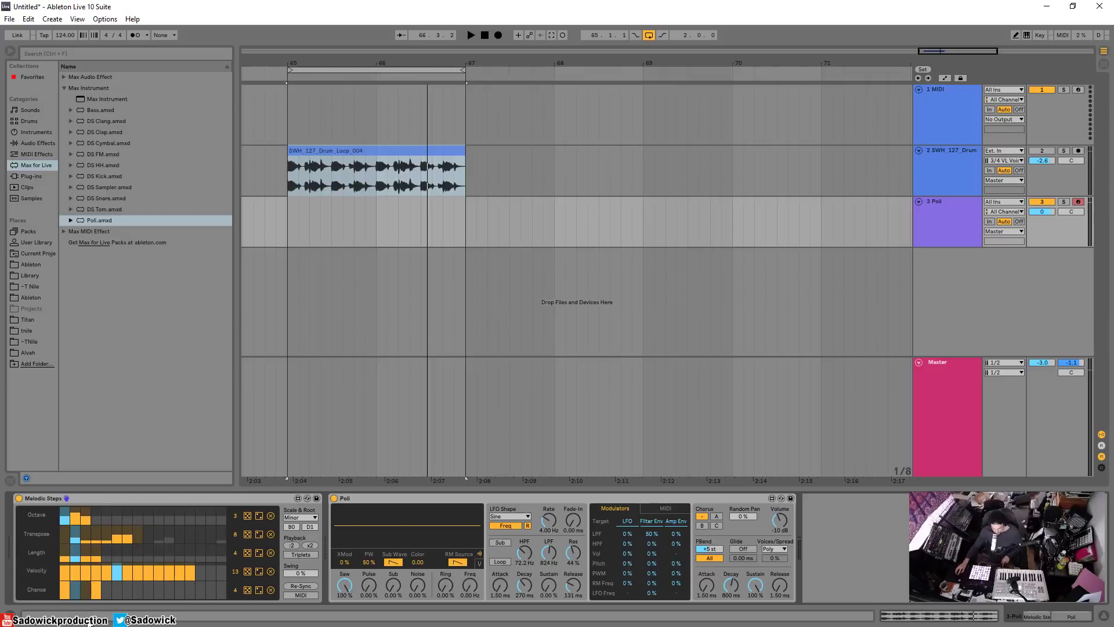
pyautogui.press('space')
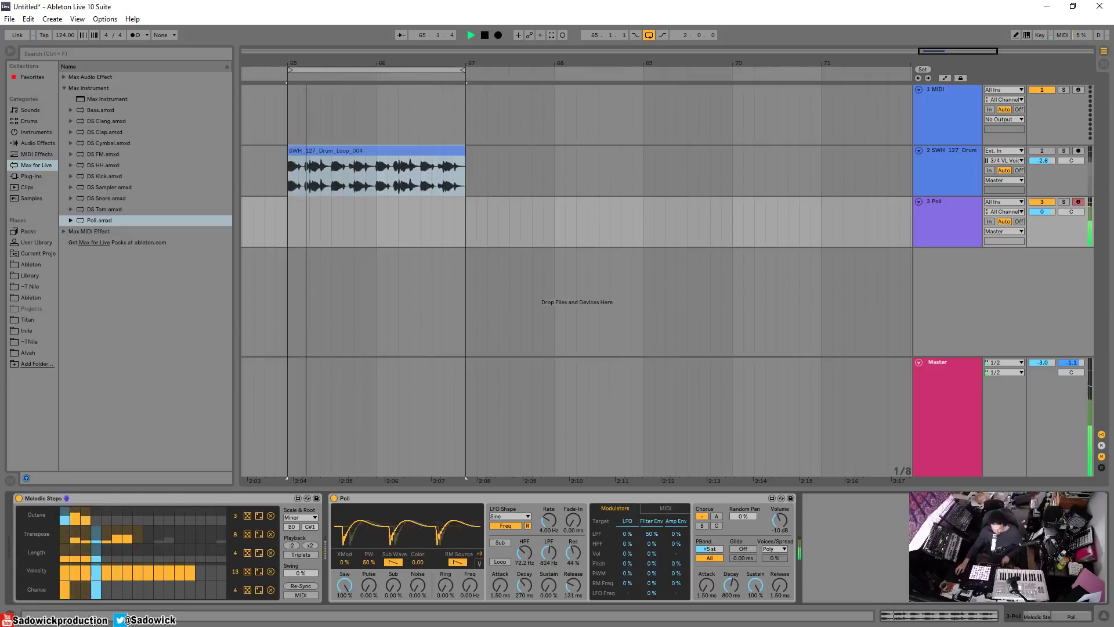
pyautogui.click(85, 589)
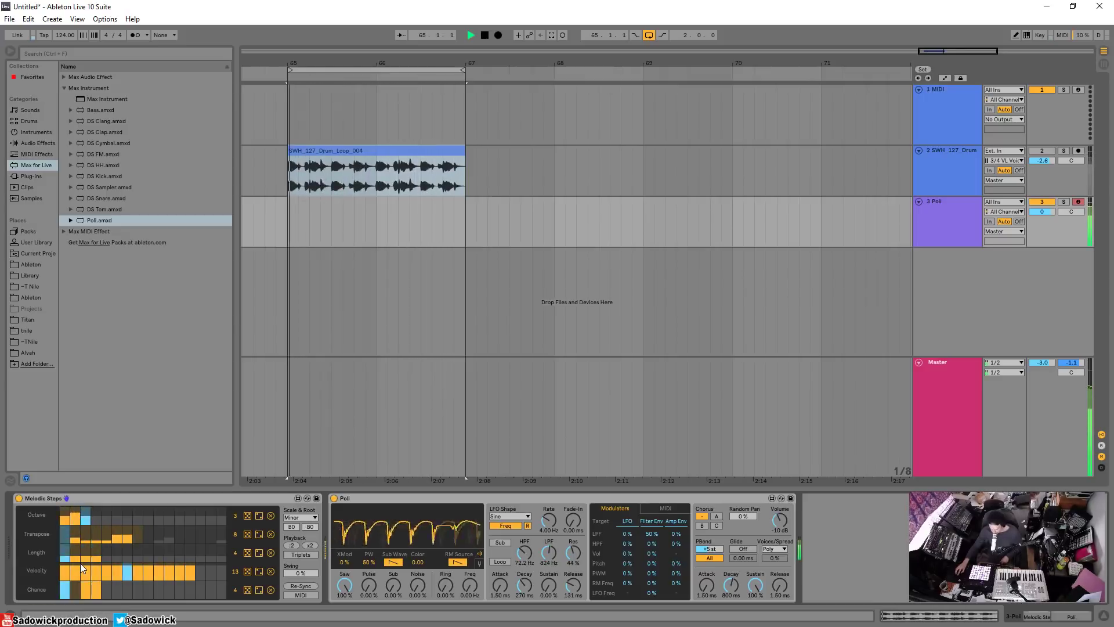
pyautogui.click(96, 586)
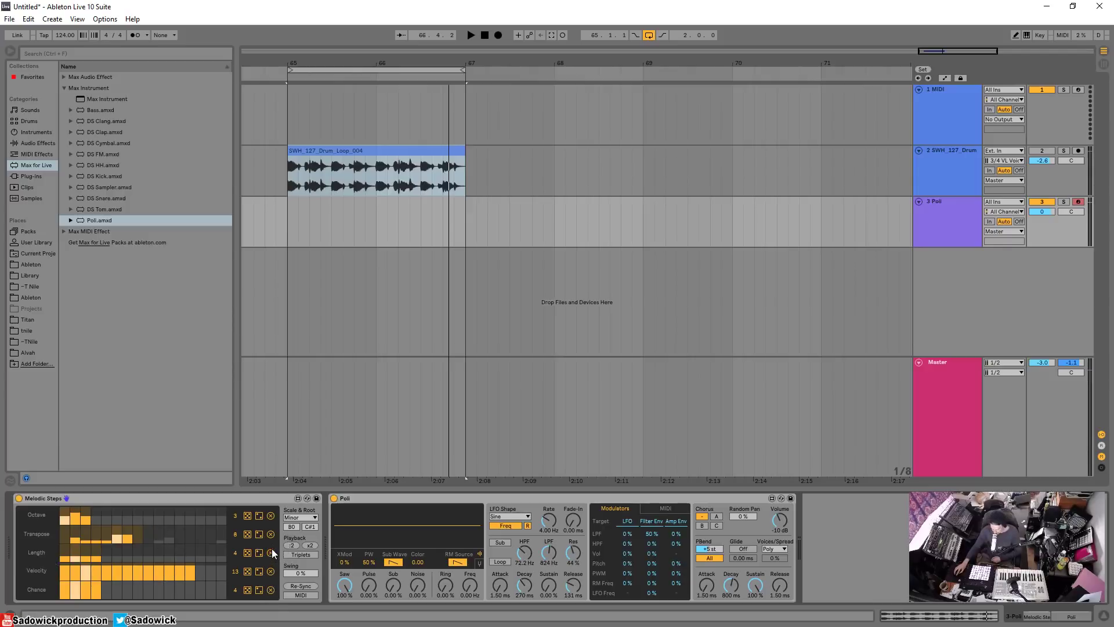
# Reset the Octave and Transpose lanes, and review the scale choices, selecting Minor with root C1.
pyautogui.click(271, 534)
pyautogui.click(294, 516)
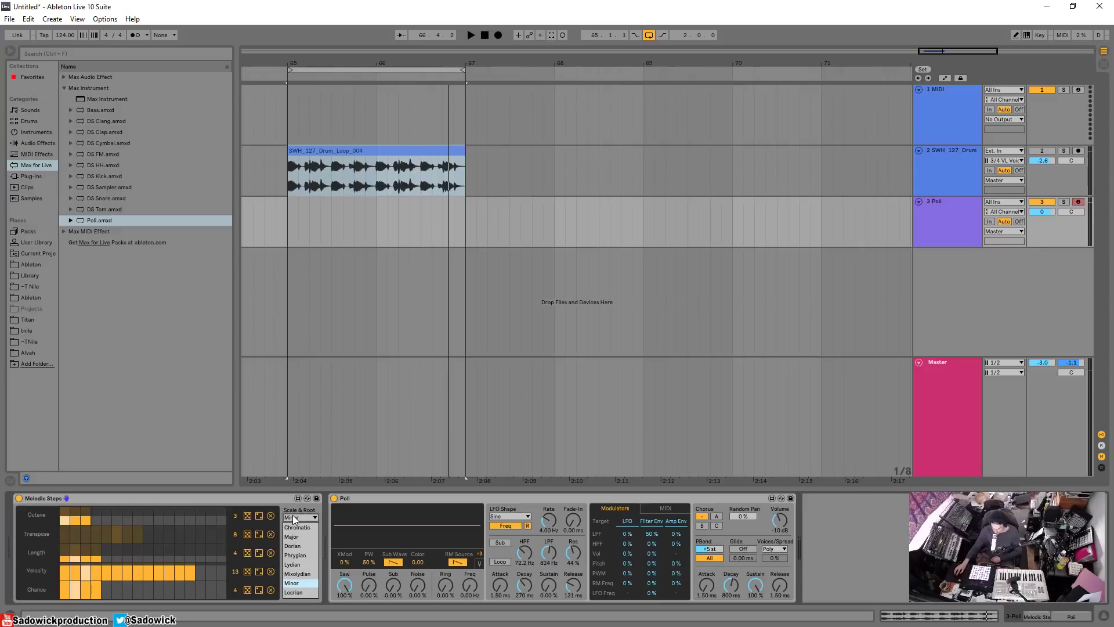
pyautogui.click(297, 506)
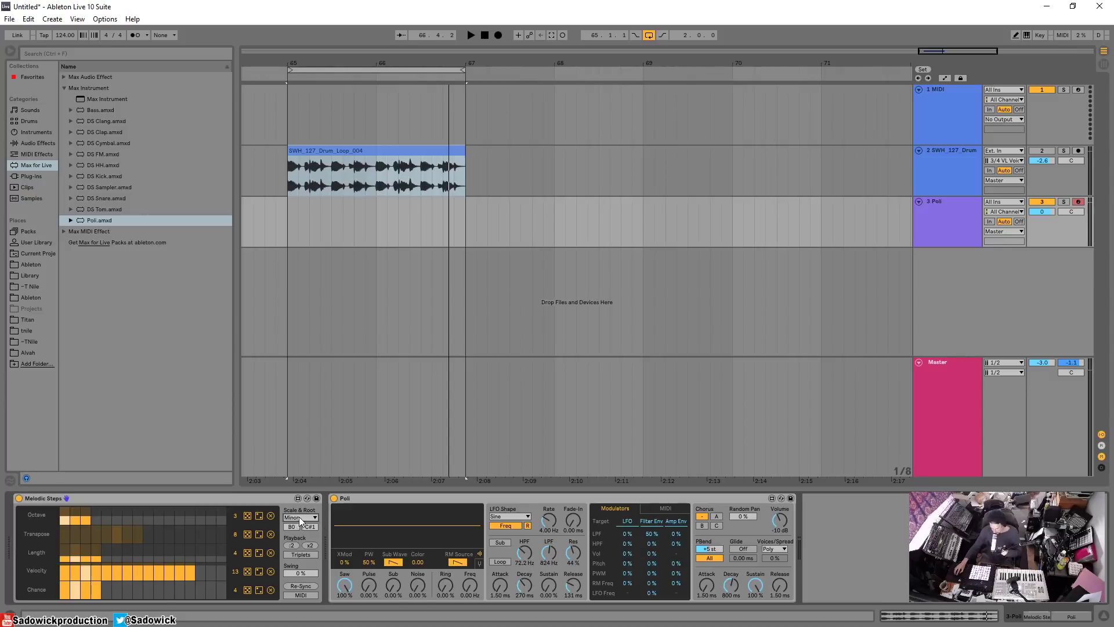
pyautogui.click(299, 516)
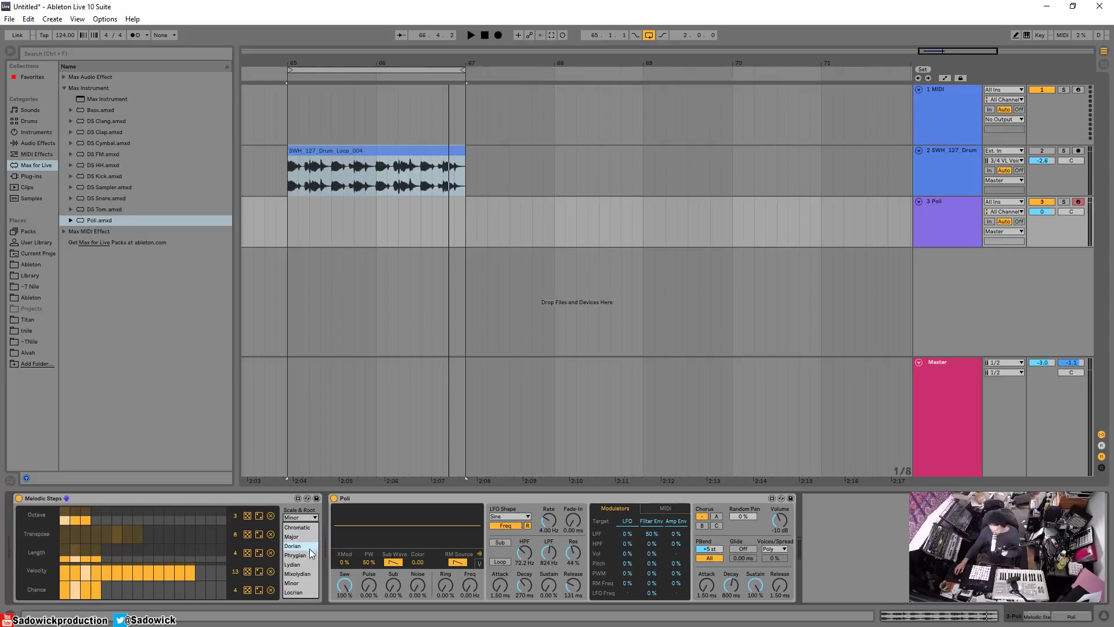
pyautogui.click(302, 581)
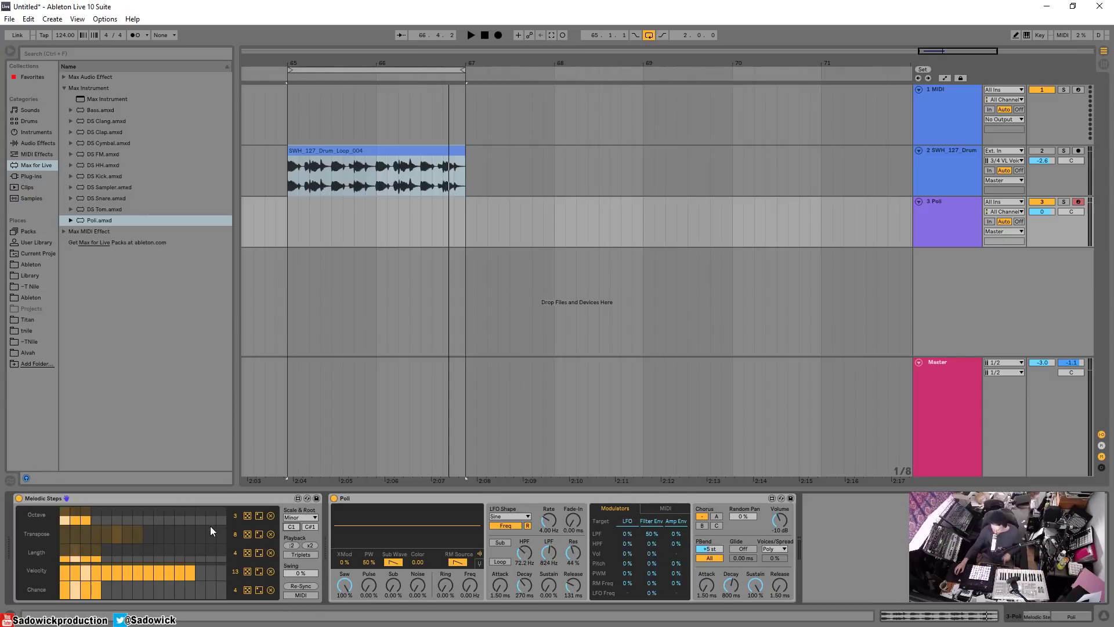
# Audition the pattern while trying the ×2 and :2 playback rates.
pyautogui.press('space')
pyautogui.press('space')
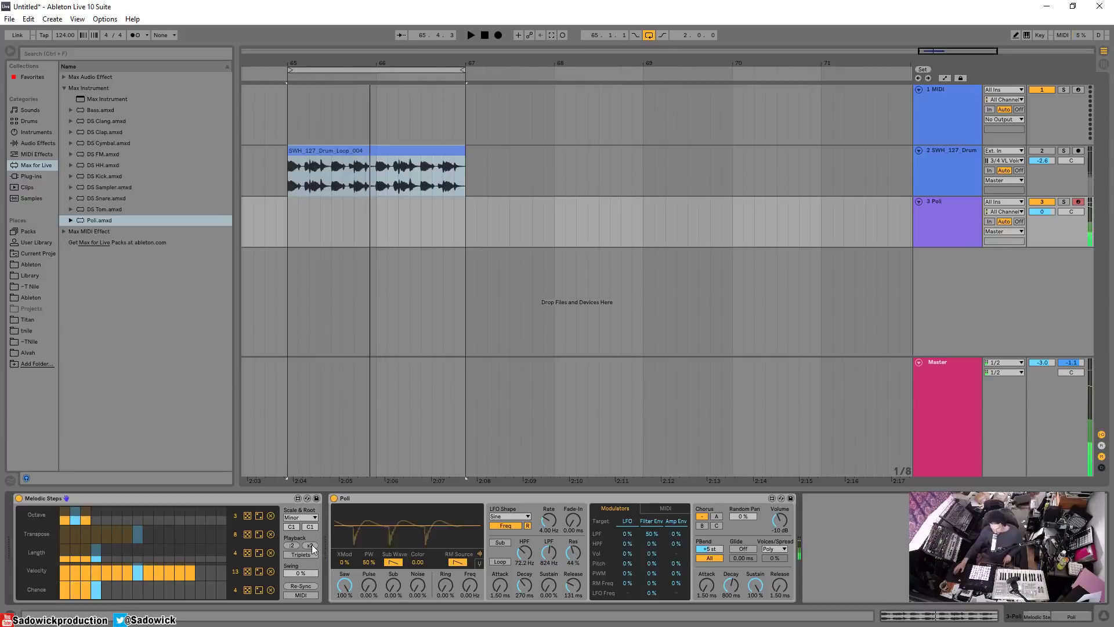
pyautogui.press('space')
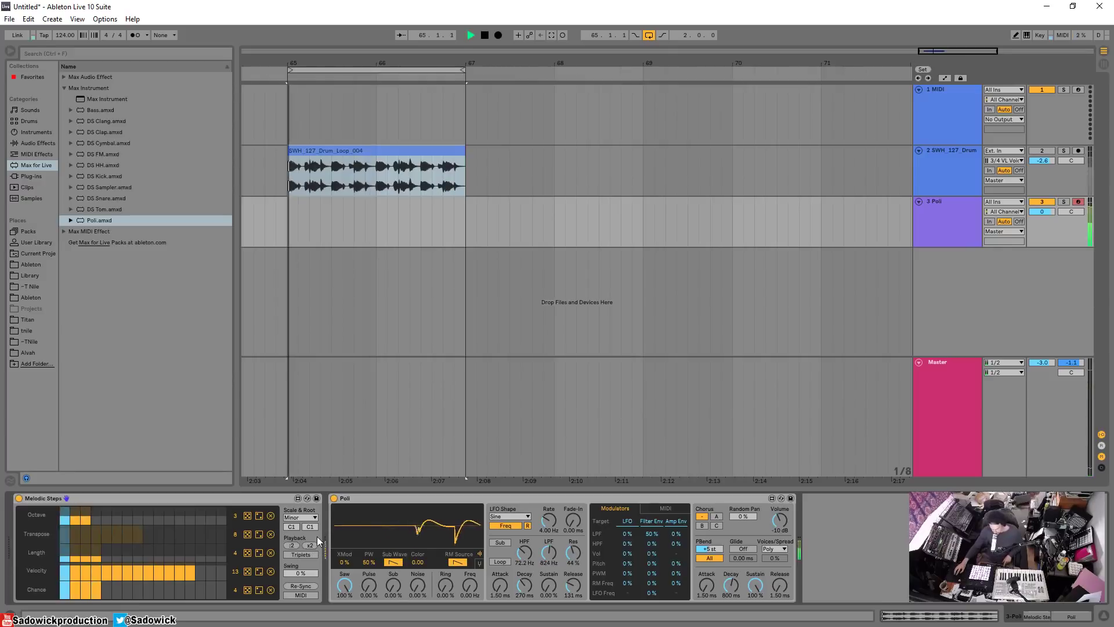
pyautogui.press('space')
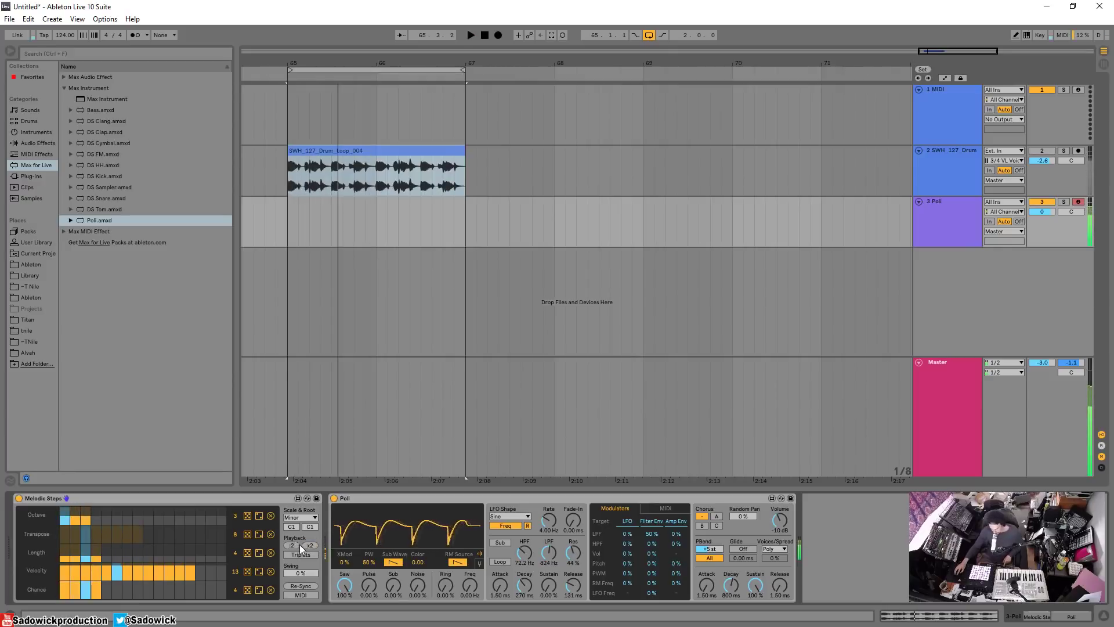
pyautogui.press('space')
# Set Poli's LPF to 84.8 Hz with 34 % resonance, and its filter envelope to 181 ms decay and 18.9 % sustain, while auditioning.
pyautogui.press('space')
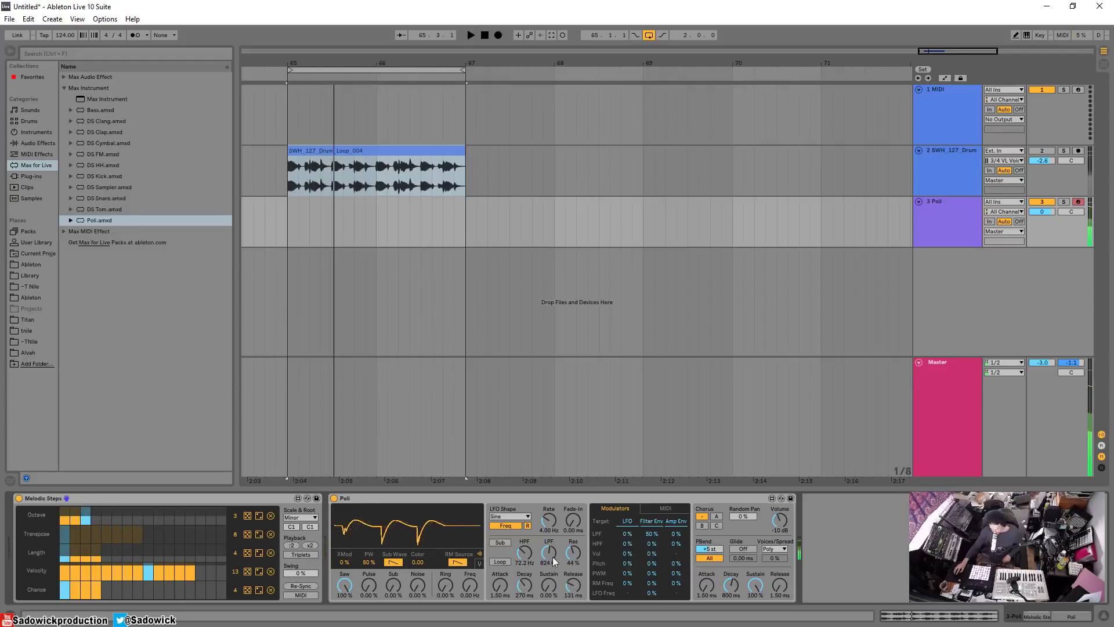
pyautogui.moveTo(548, 552); pyautogui.dragTo(549, 566)
pyautogui.press('space')
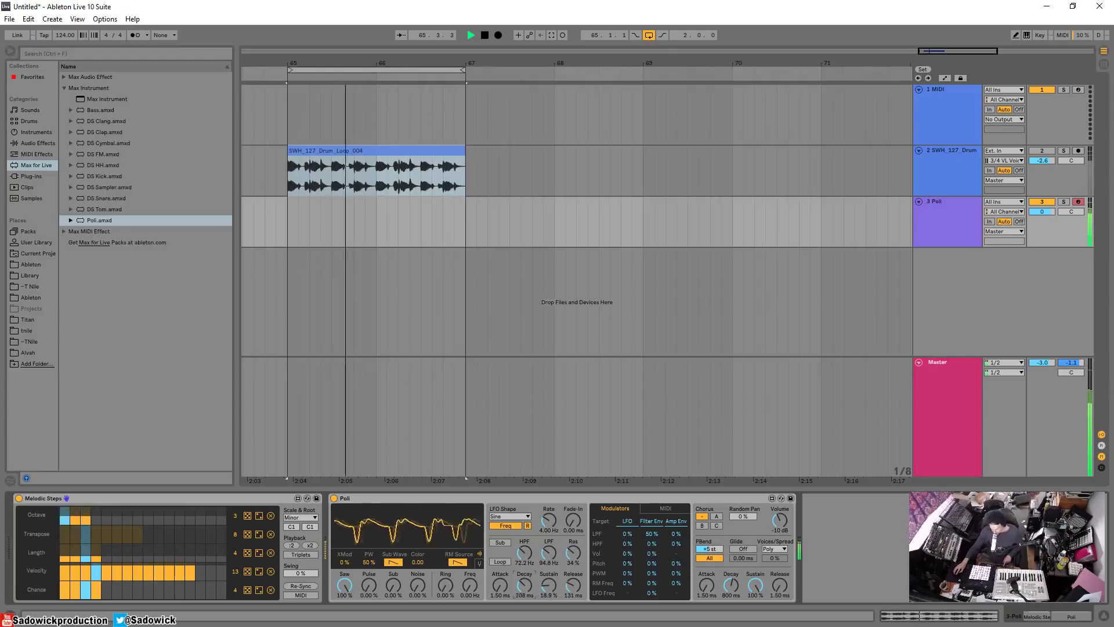
pyautogui.moveTo(499, 585); pyautogui.dragTo(500, 615)
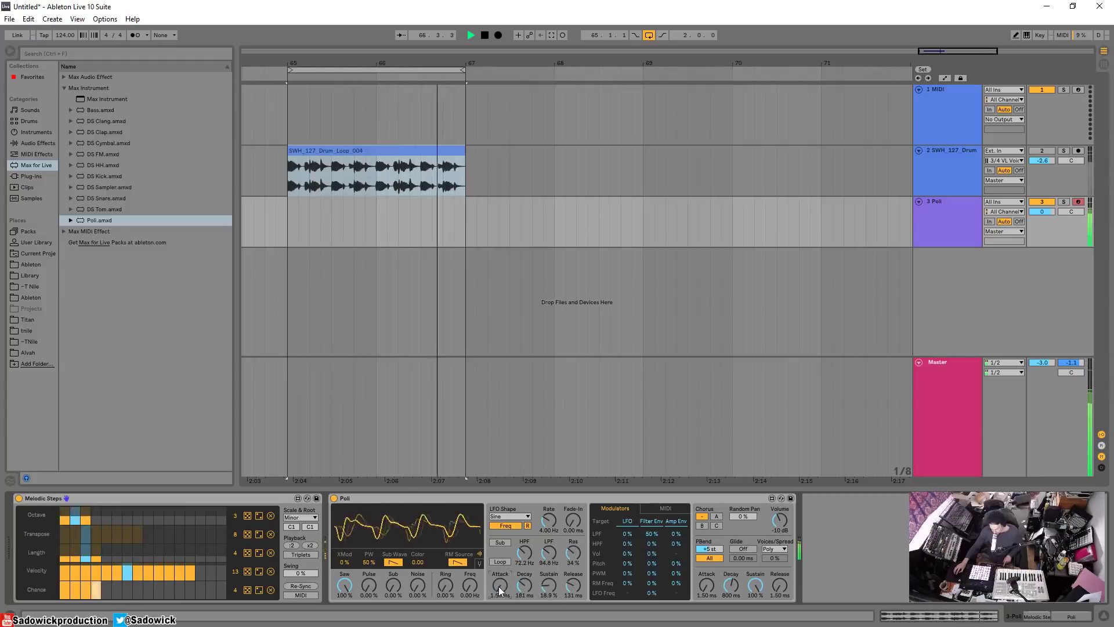
pyautogui.press('space')
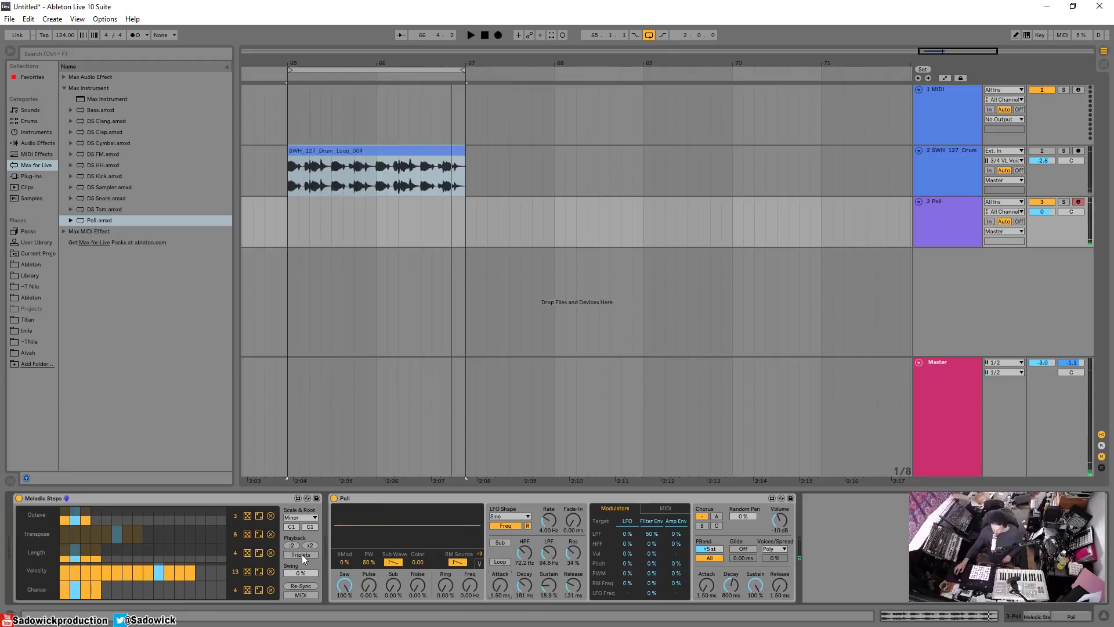
# Audition the pattern with Triplets on, raising the third Octave step and setting Poli's LPF to 608 Hz.
pyautogui.press('space')
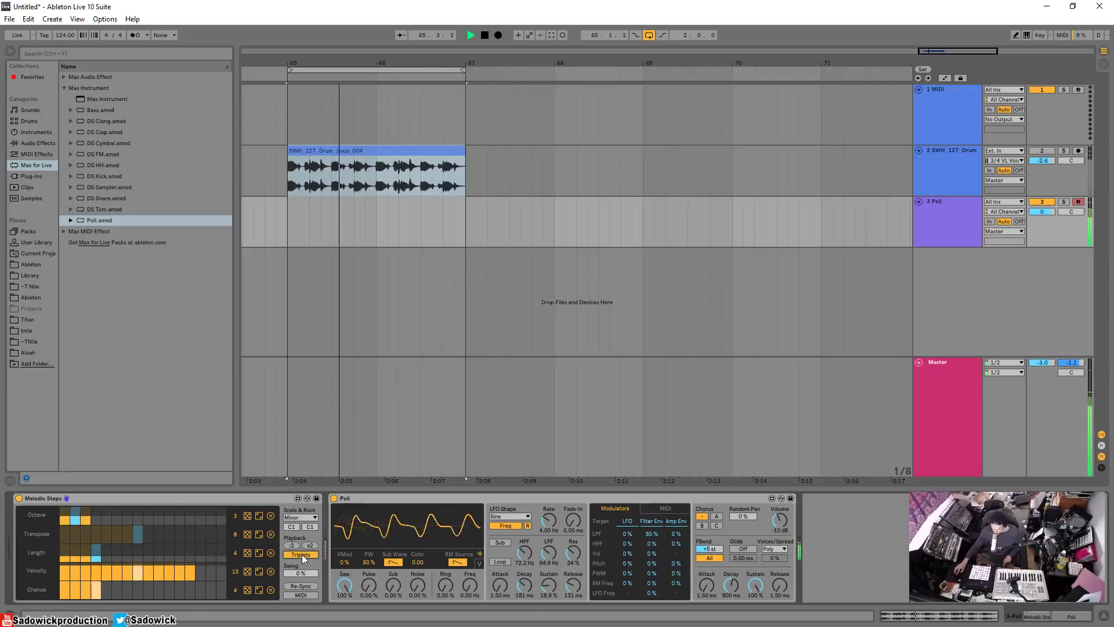
pyautogui.click(88, 514)
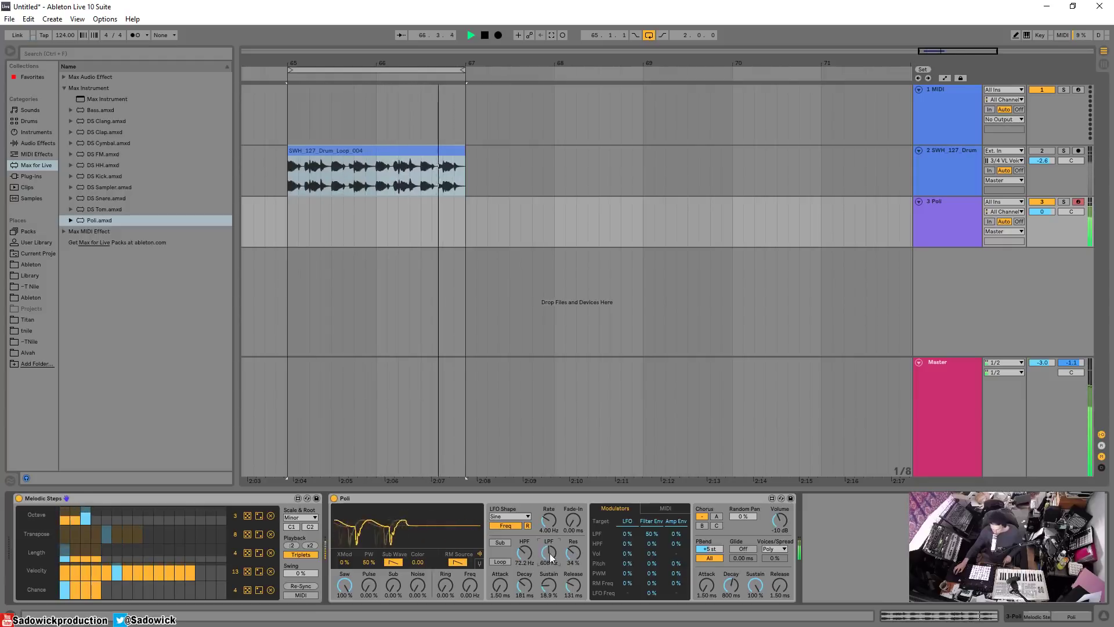
pyautogui.press('space')
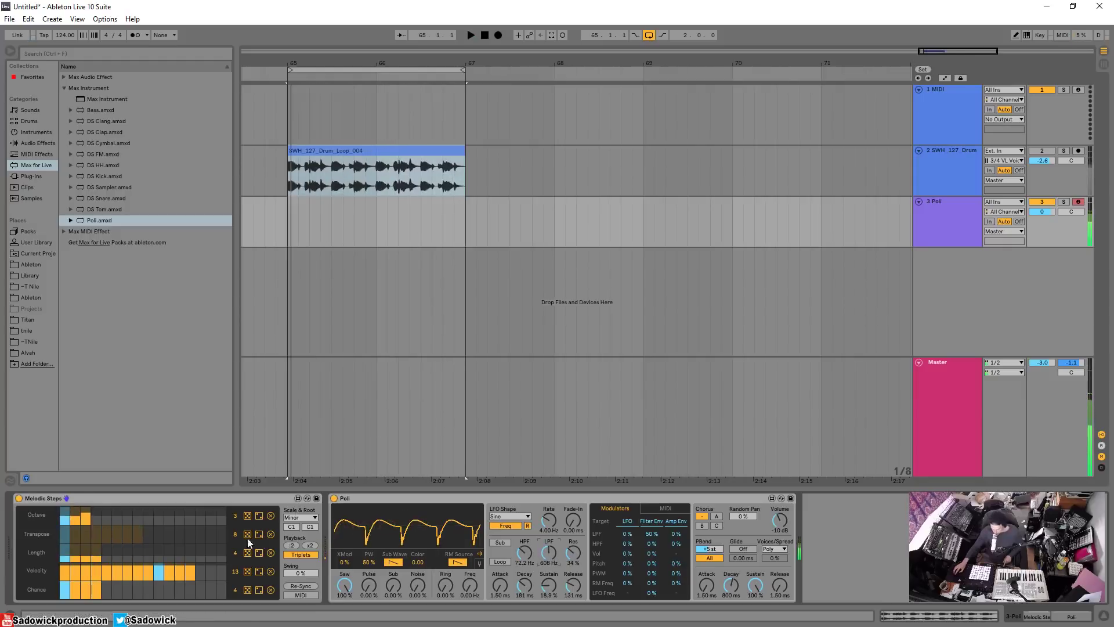
# Turn off Triplets, audition the pattern with Swing at 32 %, and return Swing to 0 %.
pyautogui.click(302, 555)
pyautogui.moveTo(300, 574); pyautogui.dragTo(301, 566)
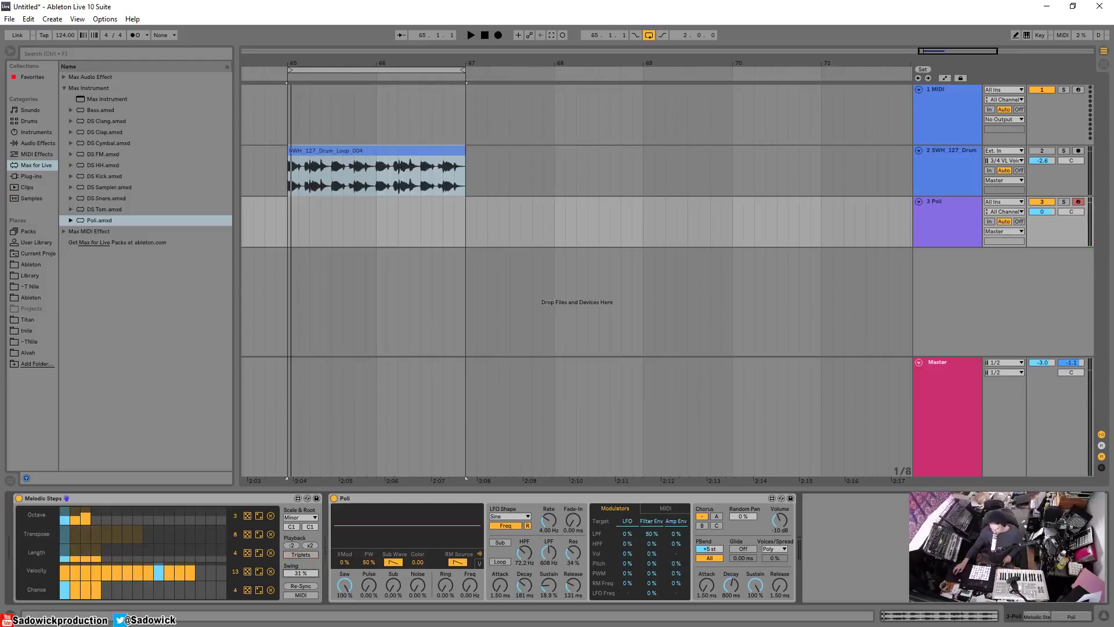
pyautogui.press('space')
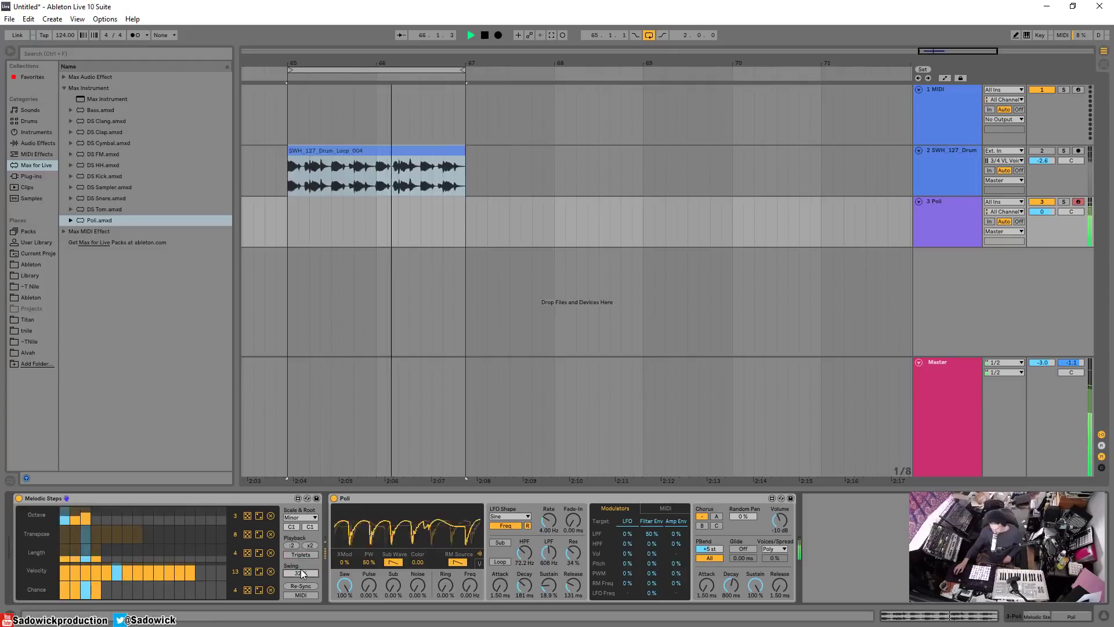
pyautogui.press('space')
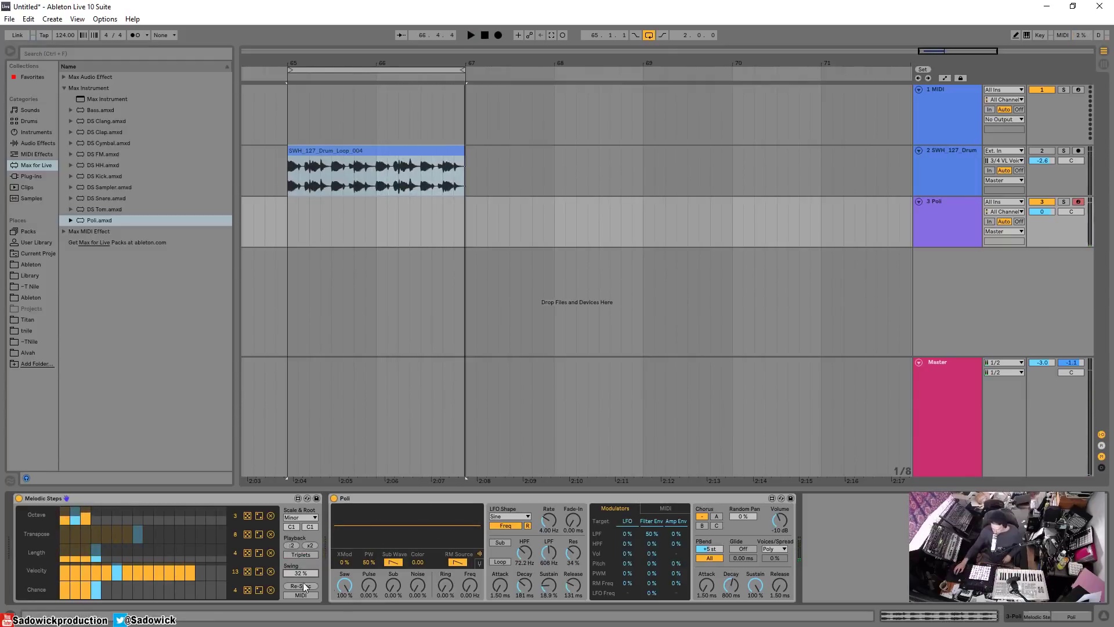
pyautogui.moveTo(296, 573); pyautogui.dragTo(295, 597)
# Re-sync the lanes during playback, and try the MIDI re-sync option before switching it off again.
pyautogui.click(305, 587)
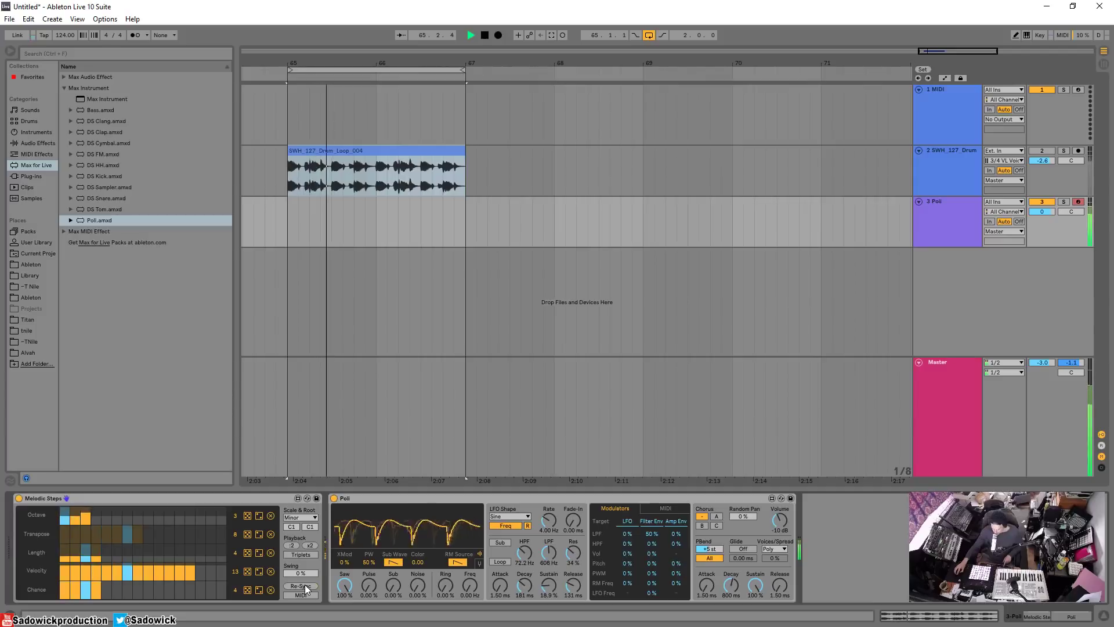
pyautogui.click(308, 593)
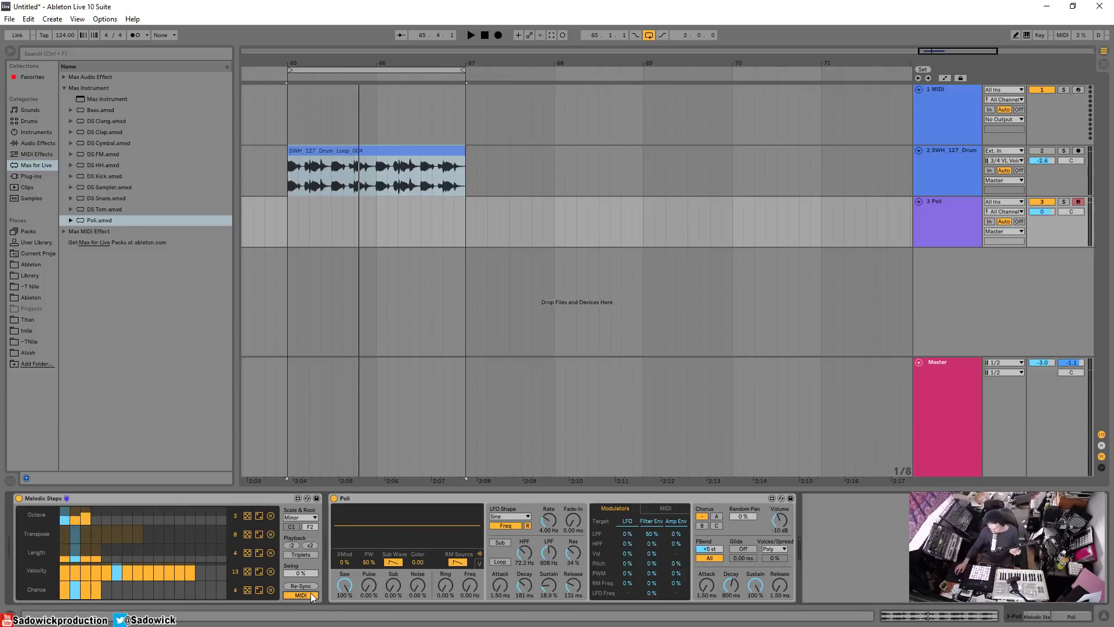
pyautogui.click(311, 595)
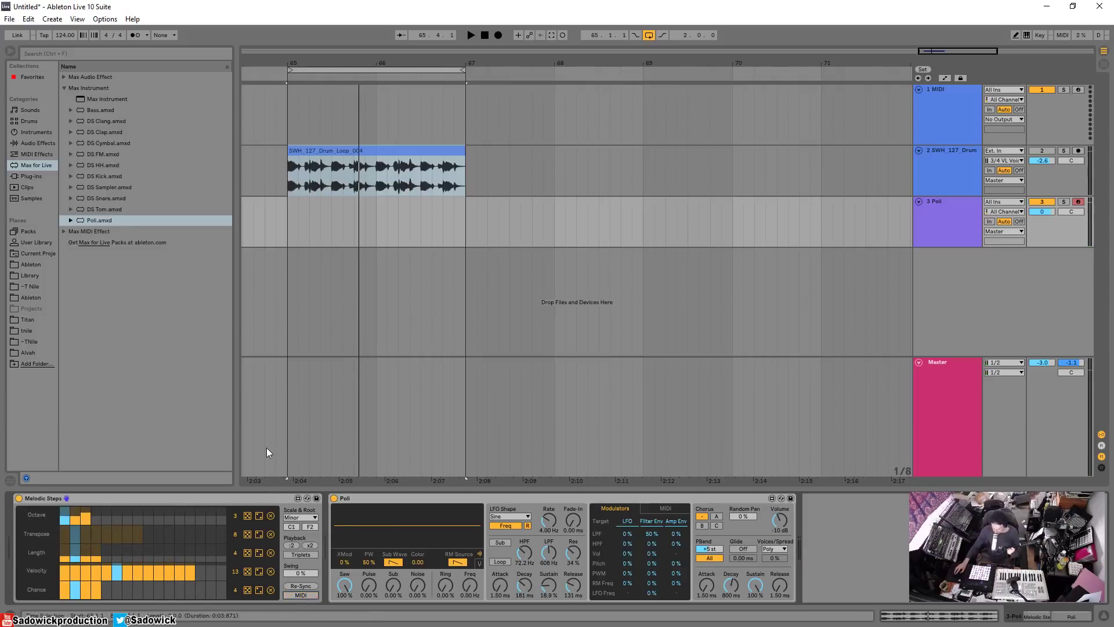